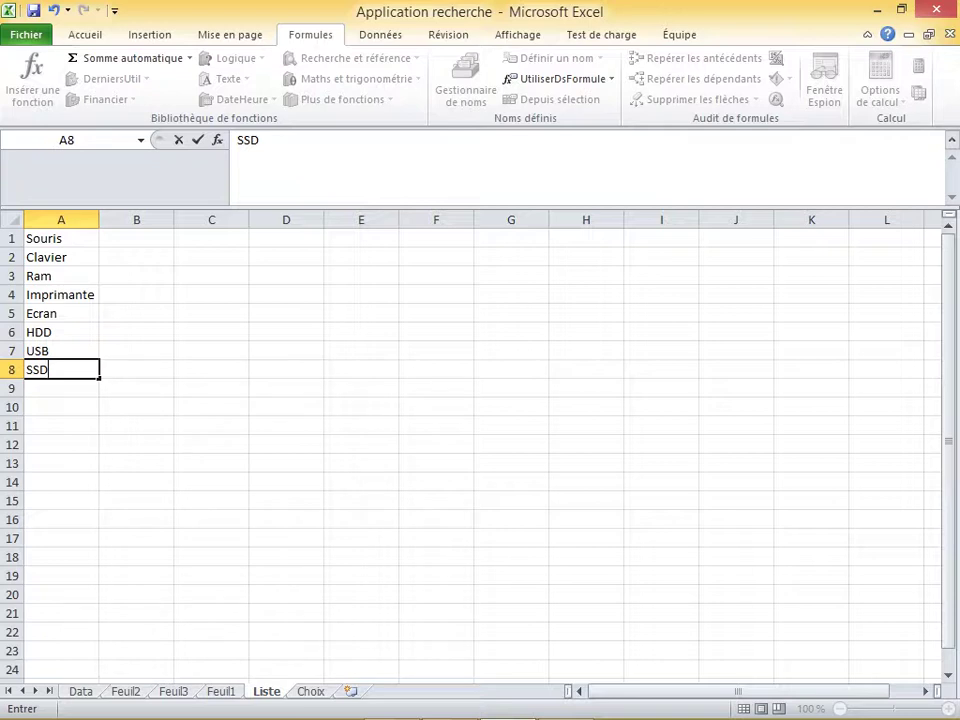
# Confirm the entry SSD in cell A8 of the Liste sheet
pyautogui.click(85, 34)
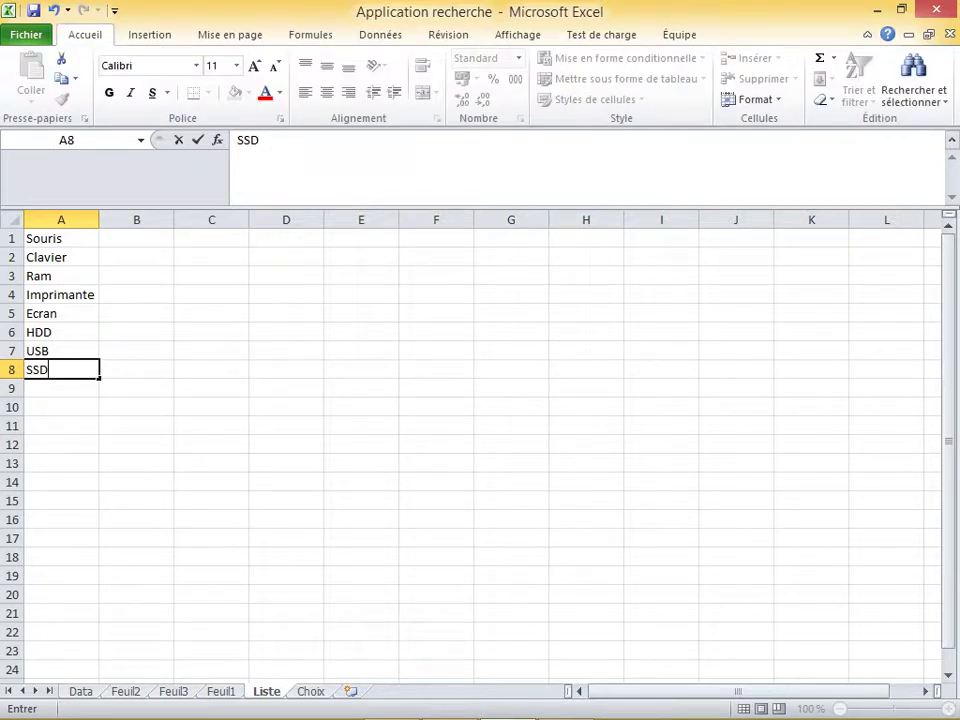
pyautogui.click(136, 294)
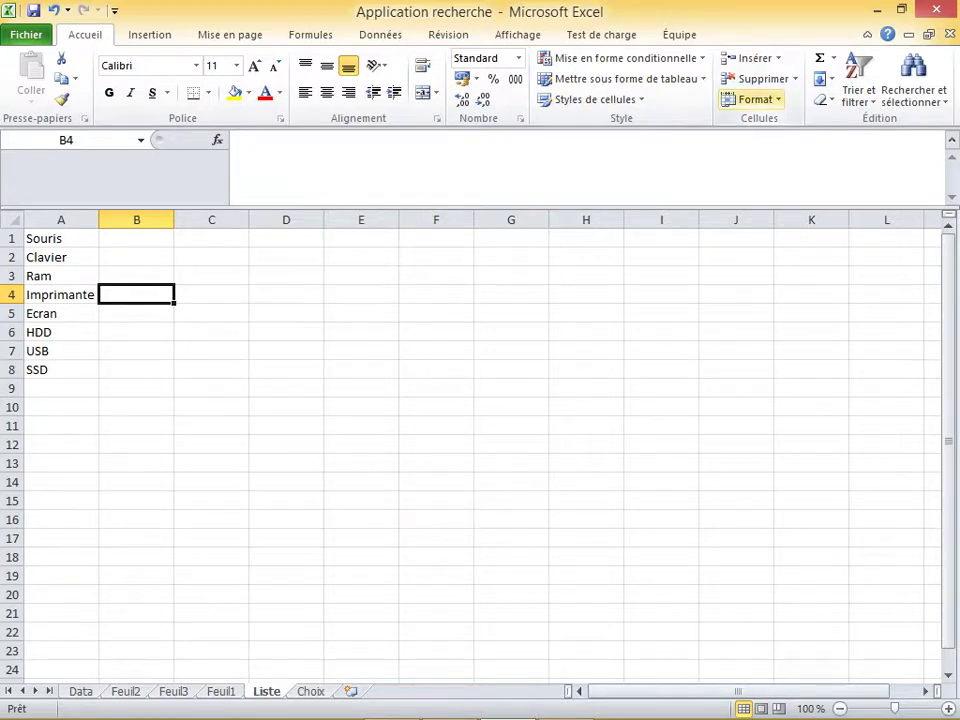
pyautogui.click(752, 99)
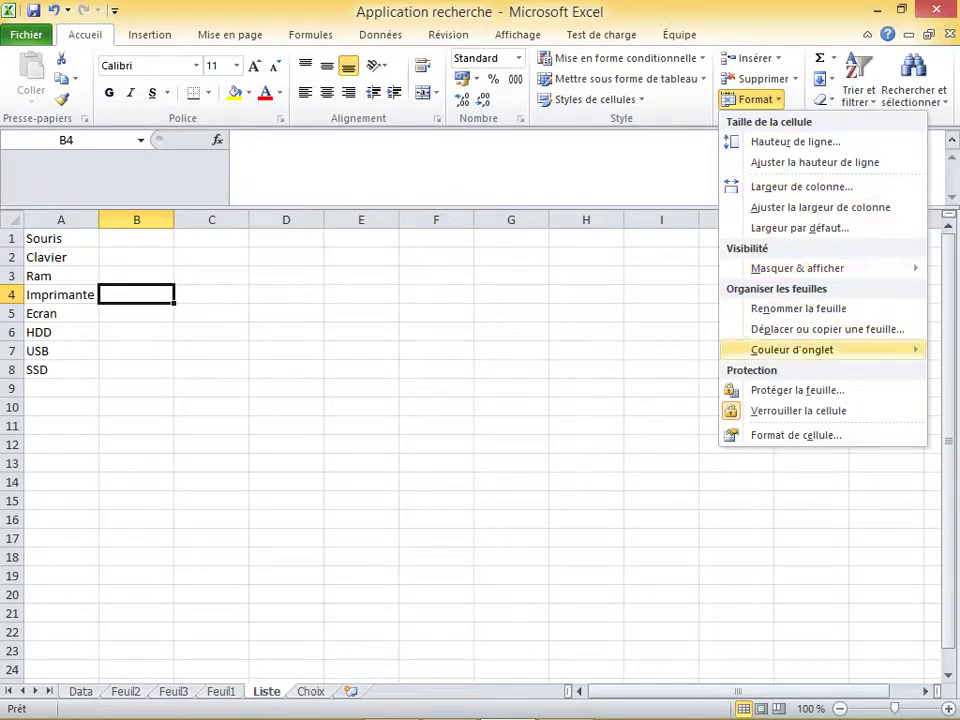
pyautogui.click(136, 313)
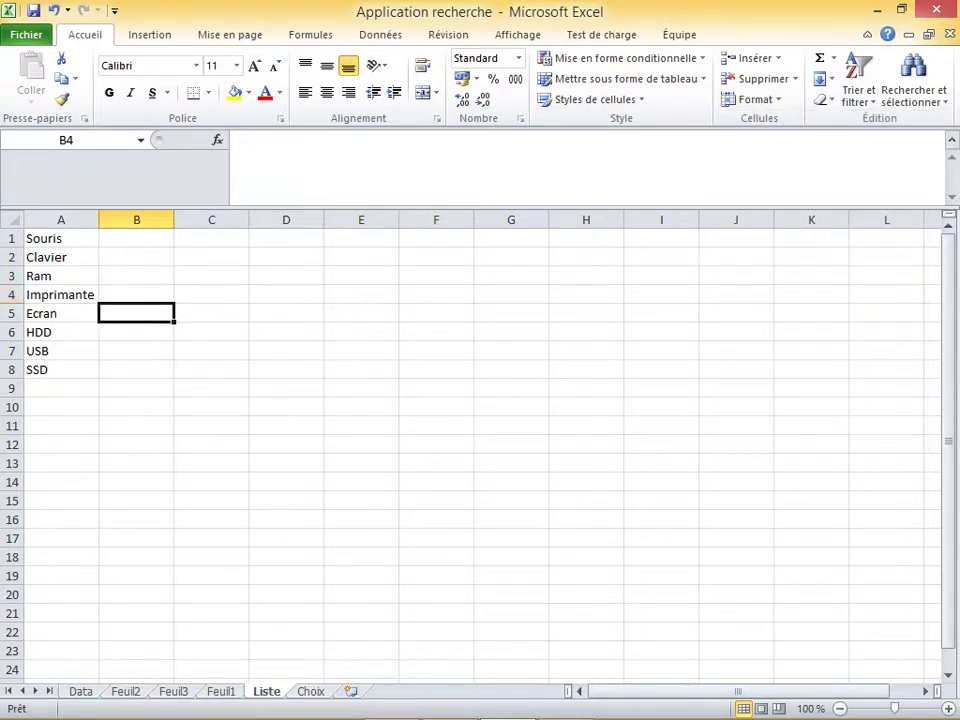
pyautogui.click(136, 294)
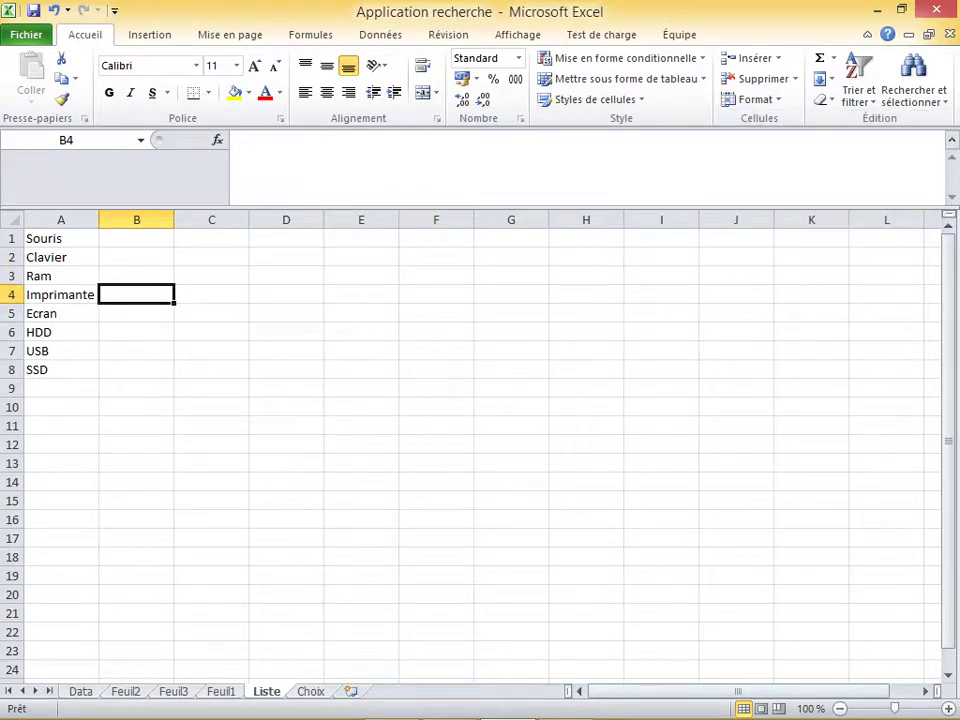
pyautogui.press('Up')
pyautogui.press('Up')
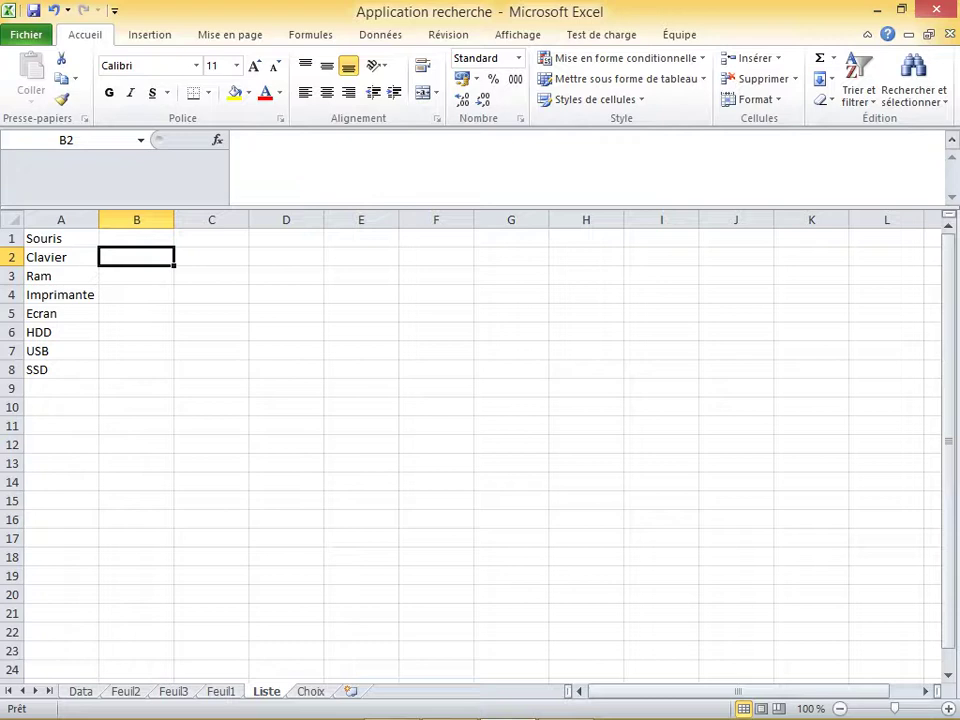
# Apply all borders to the item list in A1:A8 of the Liste sheet
pyautogui.click(60, 238)
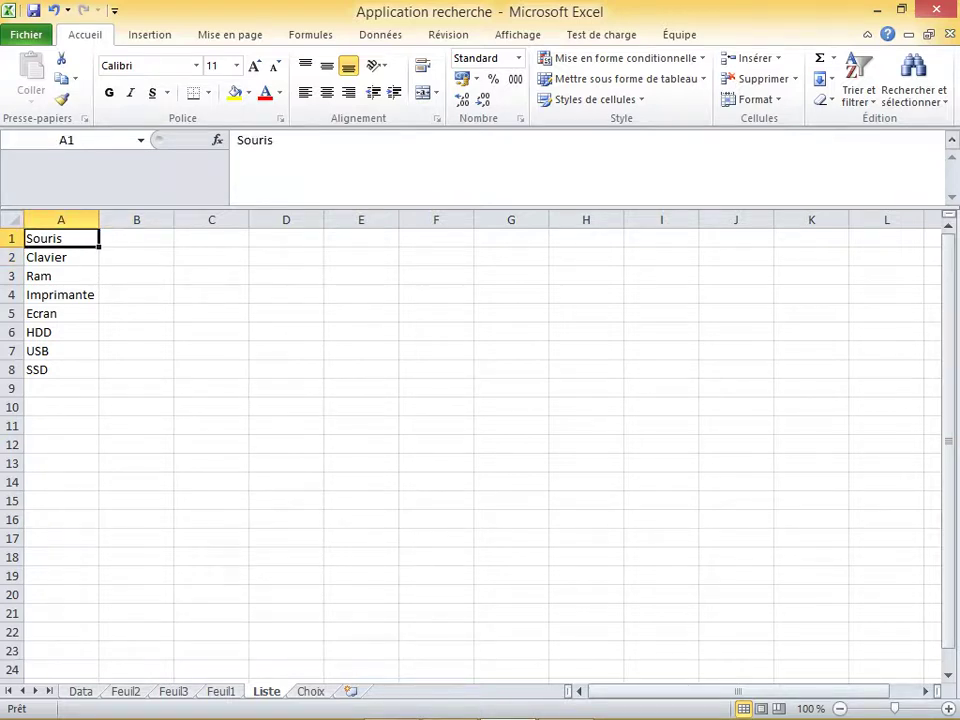
pyautogui.hotkey('shift', 'Down')
pyautogui.hotkey('shift', 'Down')
pyautogui.hotkey('shift', 'Down')
pyautogui.hotkey('shift', 'Down')
pyautogui.hotkey('shift', 'Down')
pyautogui.hotkey('shift', 'Down')
pyautogui.hotkey('shift', 'Down')
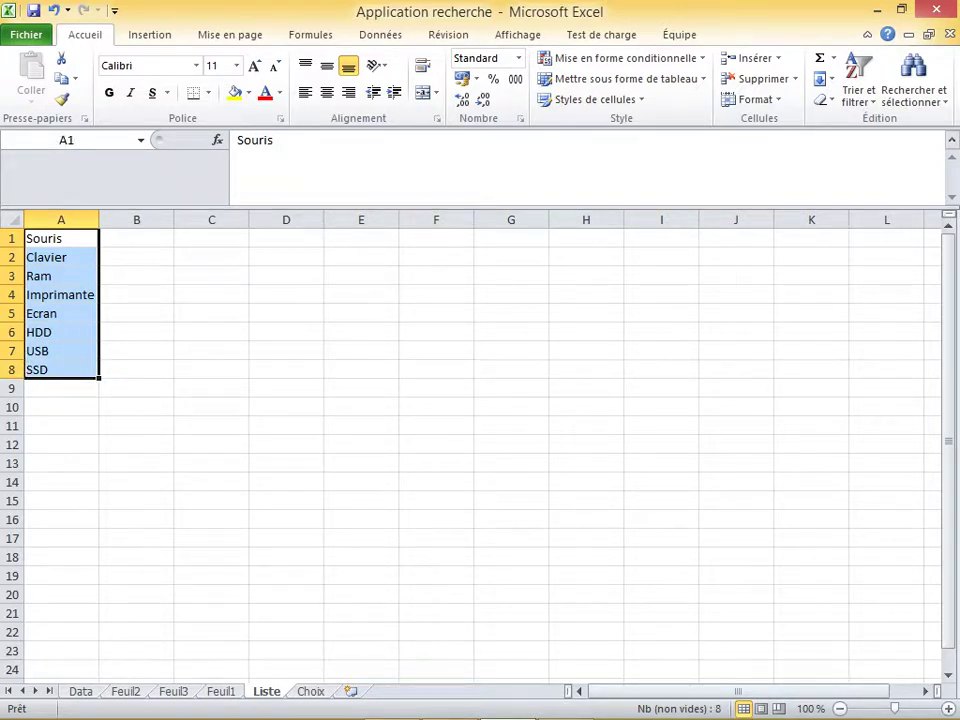
pyautogui.click(207, 92)
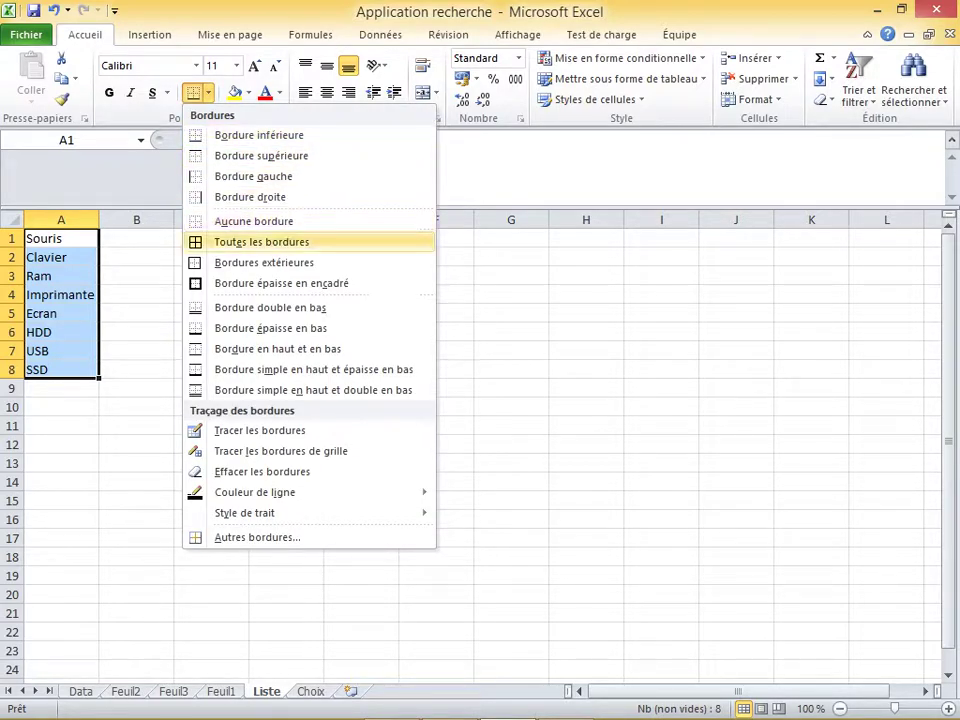
pyautogui.click(262, 242)
pyautogui.click(137, 314)
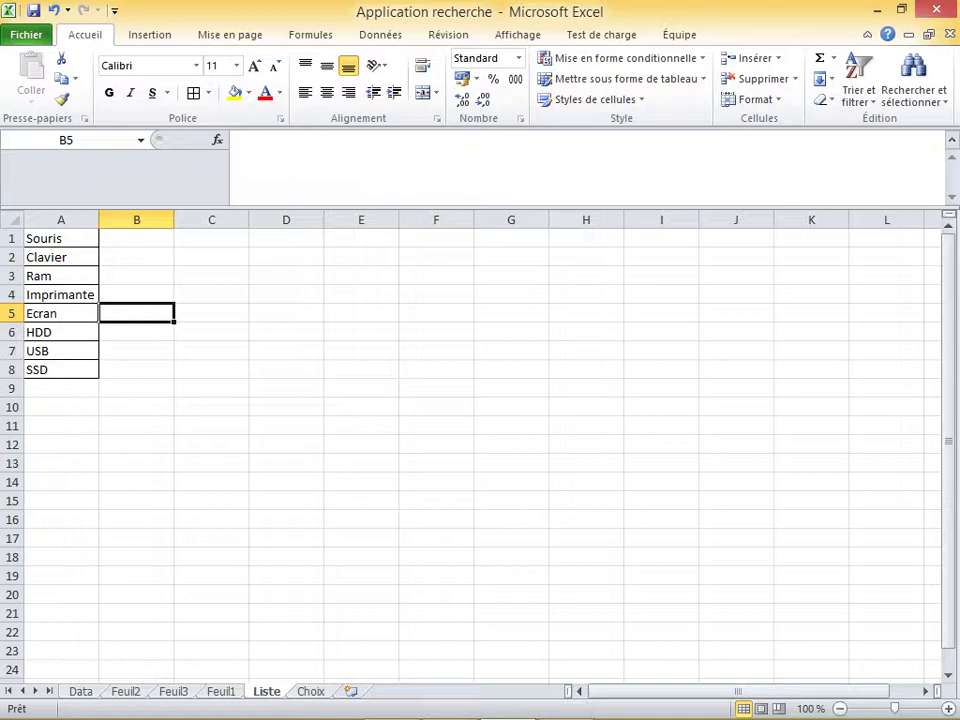
# Clear the chosen items in B2:B4 of the Choix sheet
pyautogui.hotkey('ctrl', 'pagedown')
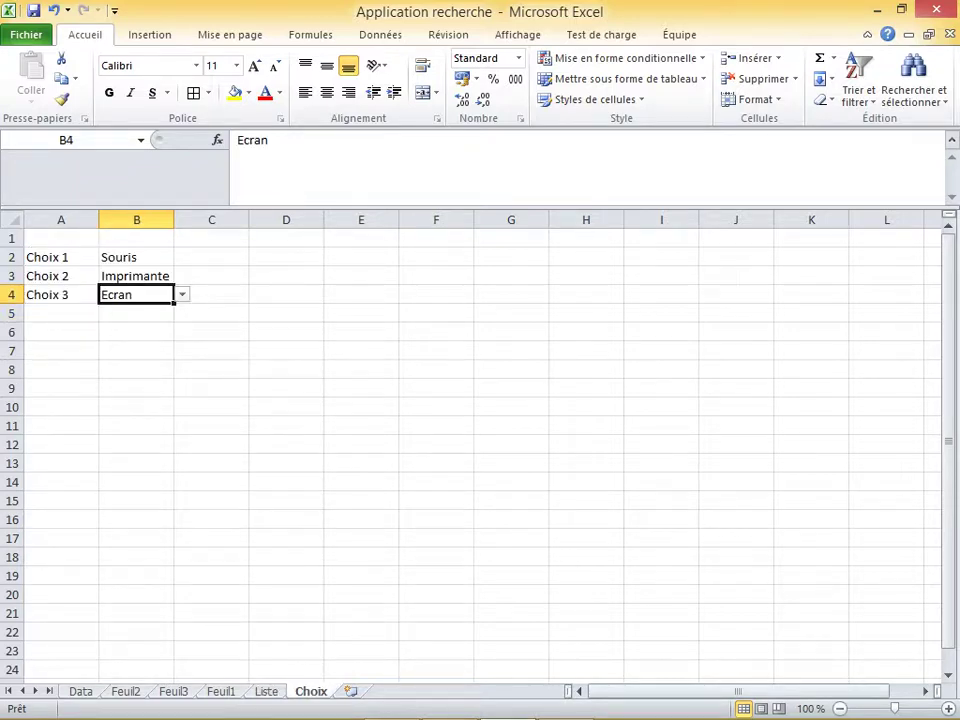
pyautogui.click(137, 257)
pyautogui.moveTo(137, 257); pyautogui.dragTo(137, 295)
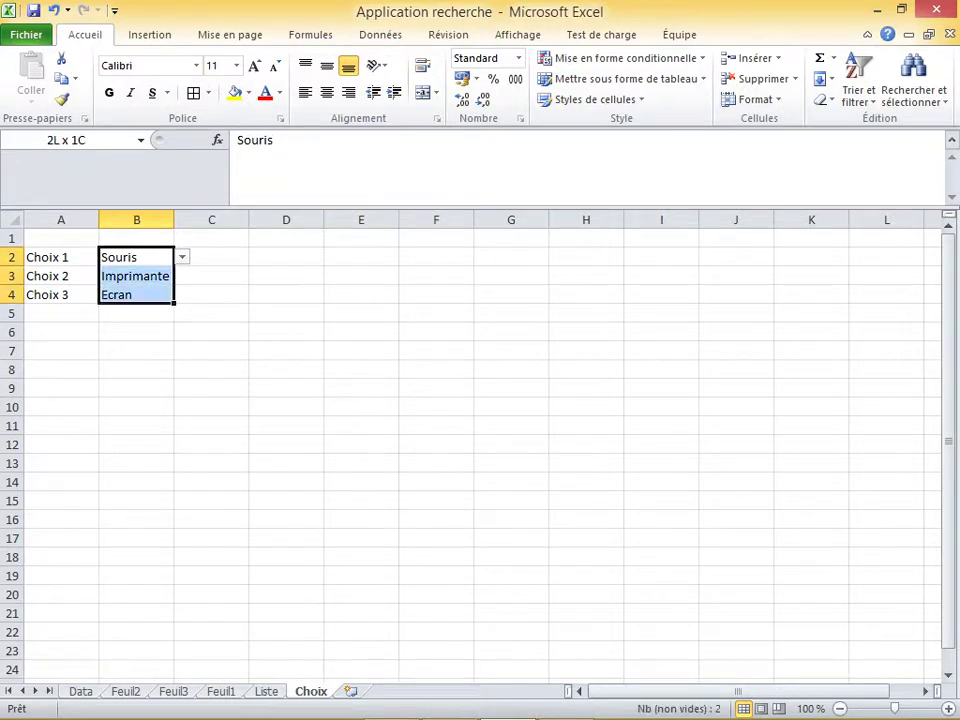
pyautogui.press('Delete')
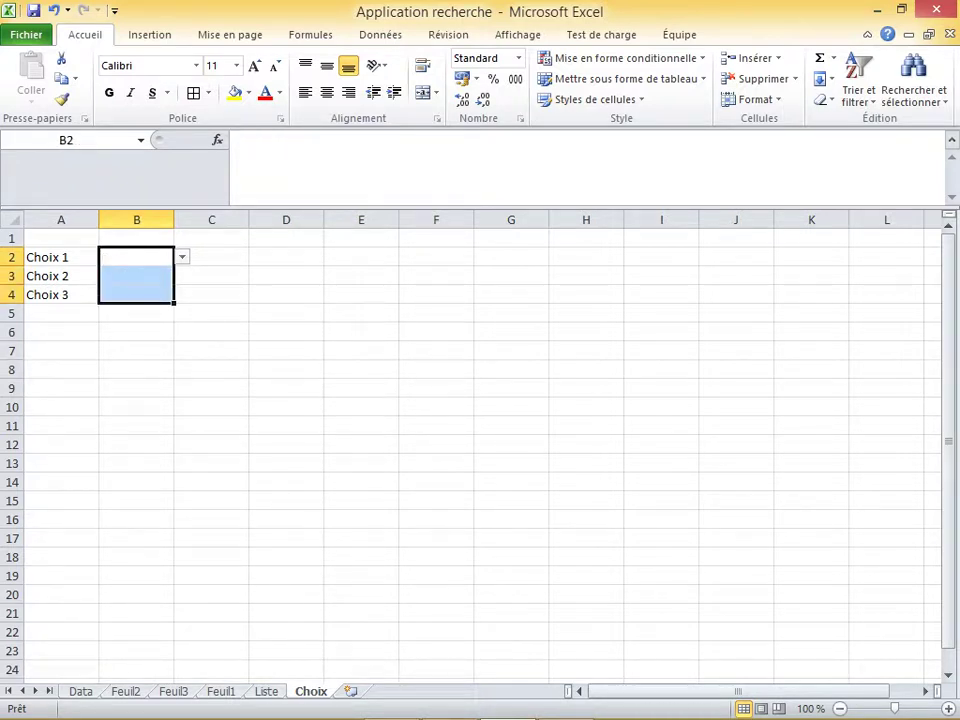
pyautogui.click(211, 370)
pyautogui.click(137, 257)
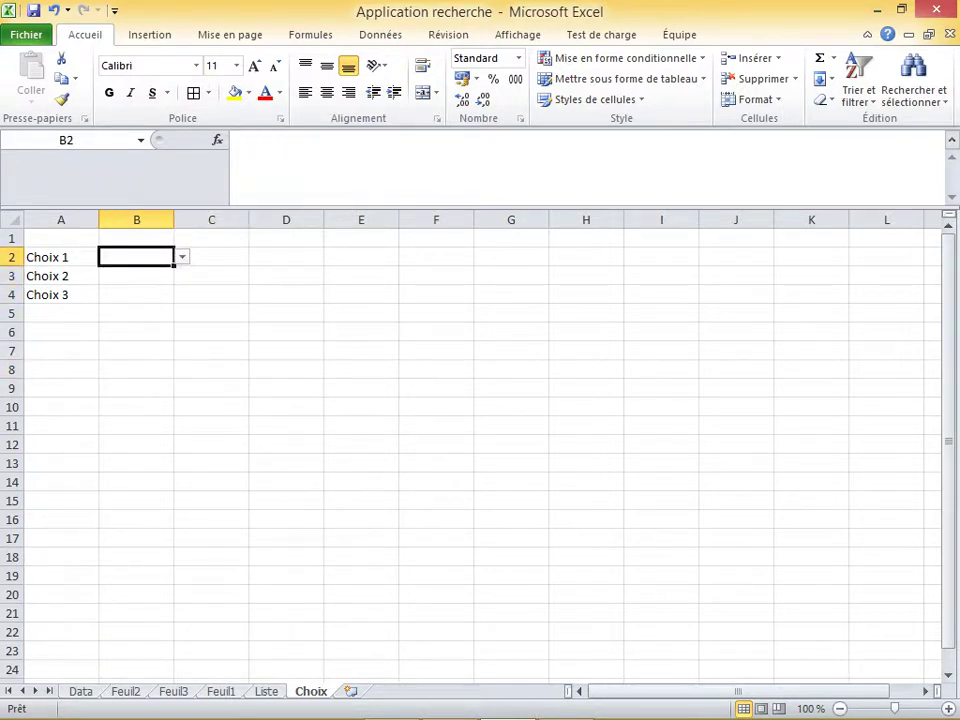
# Delete the Choix sheet permanently and insert a new blank worksheet after Liste
pyautogui.rightClick(320, 691)
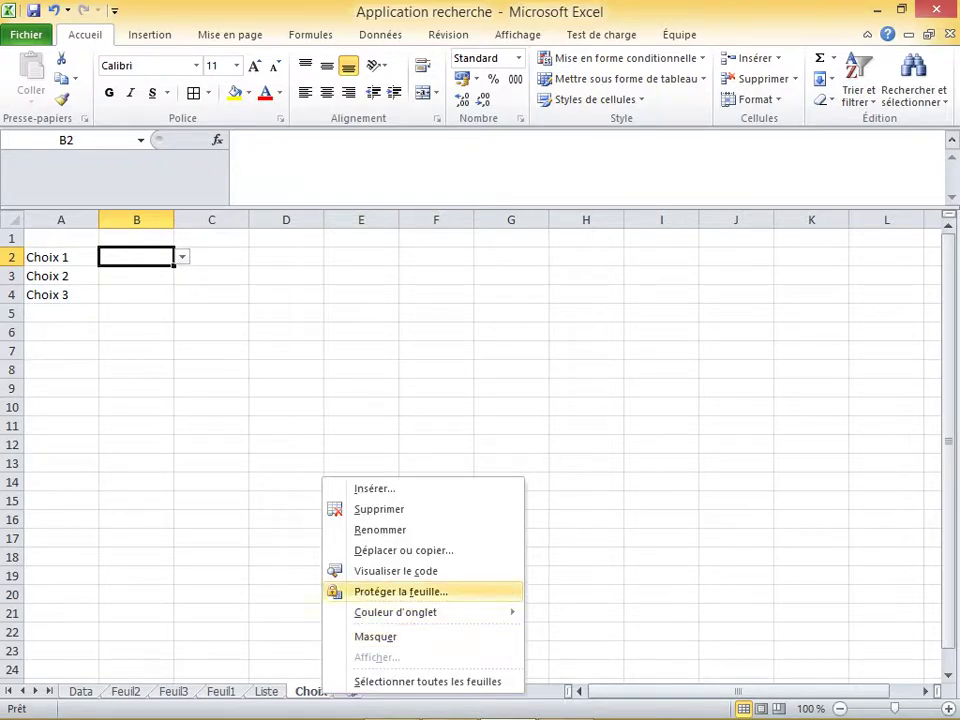
pyautogui.click(379, 509)
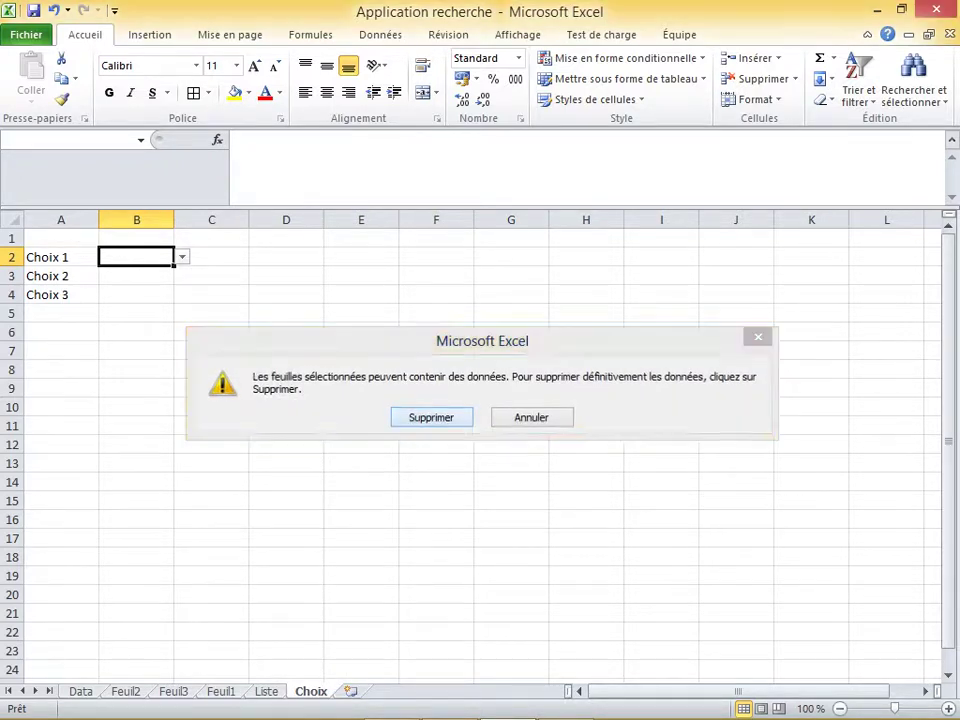
pyautogui.click(431, 416)
pyautogui.click(304, 691)
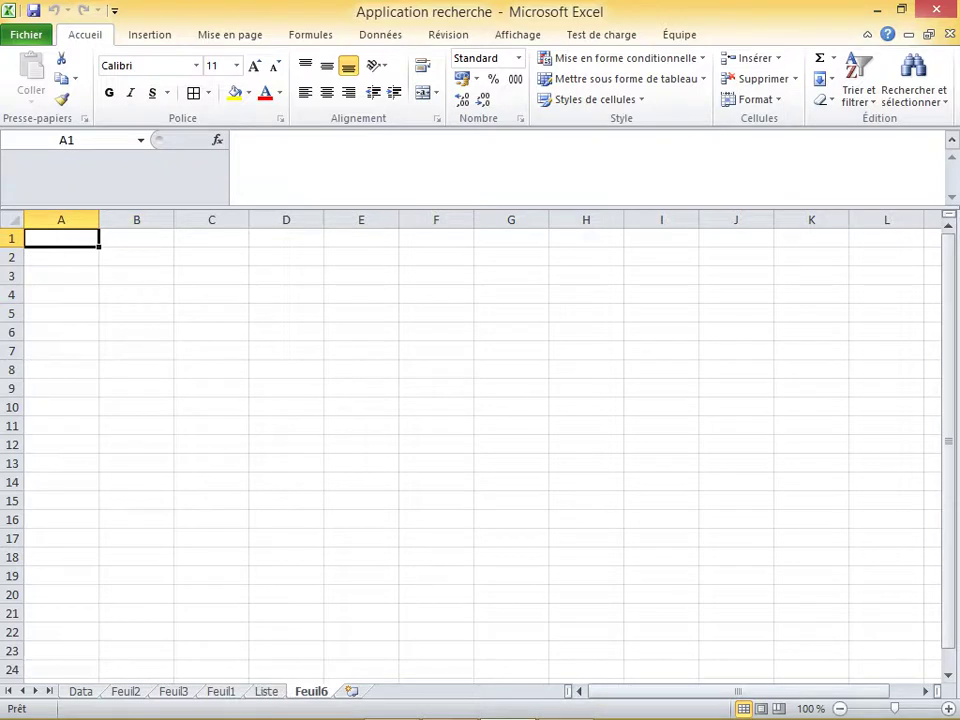
# Rename the new blank worksheet as Choix
pyautogui.rightClick(311, 691)
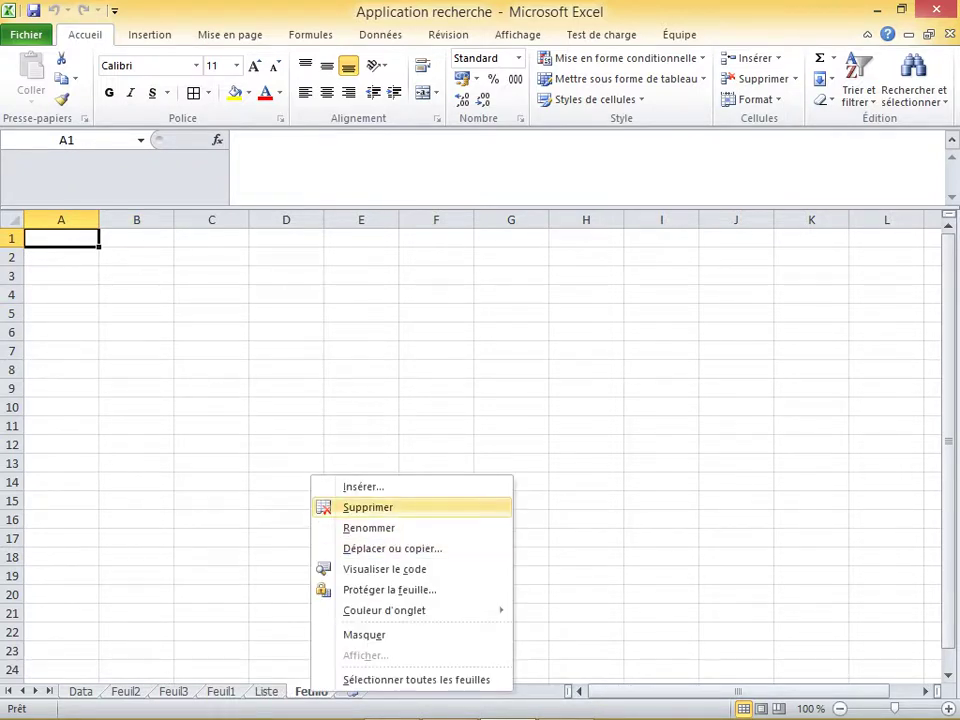
pyautogui.click(369, 527)
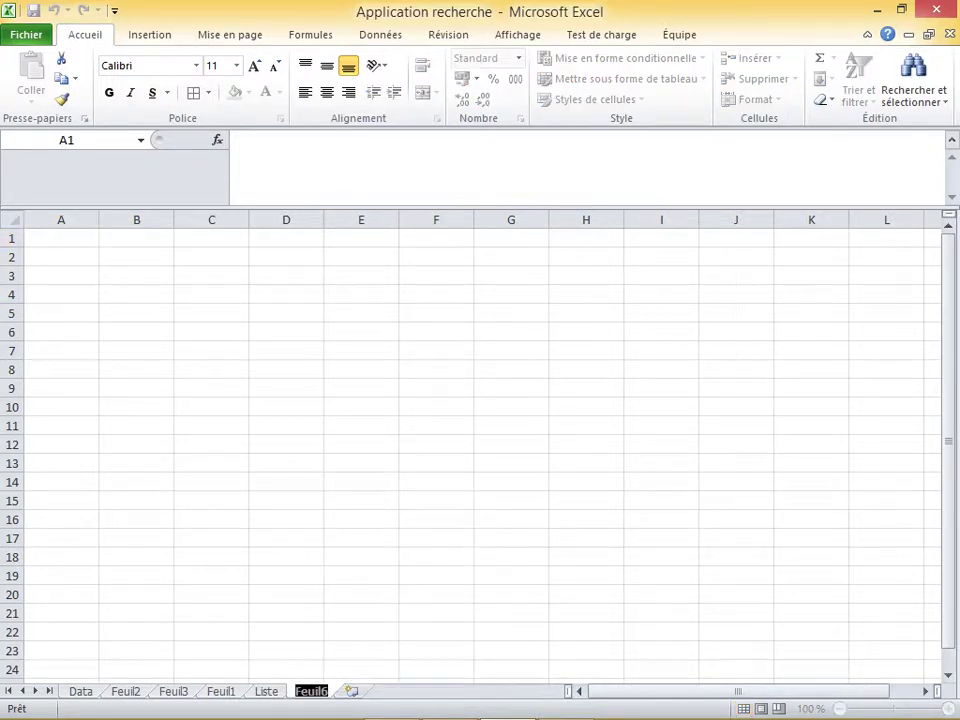
pyautogui.write('d')
pyautogui.press('Return')
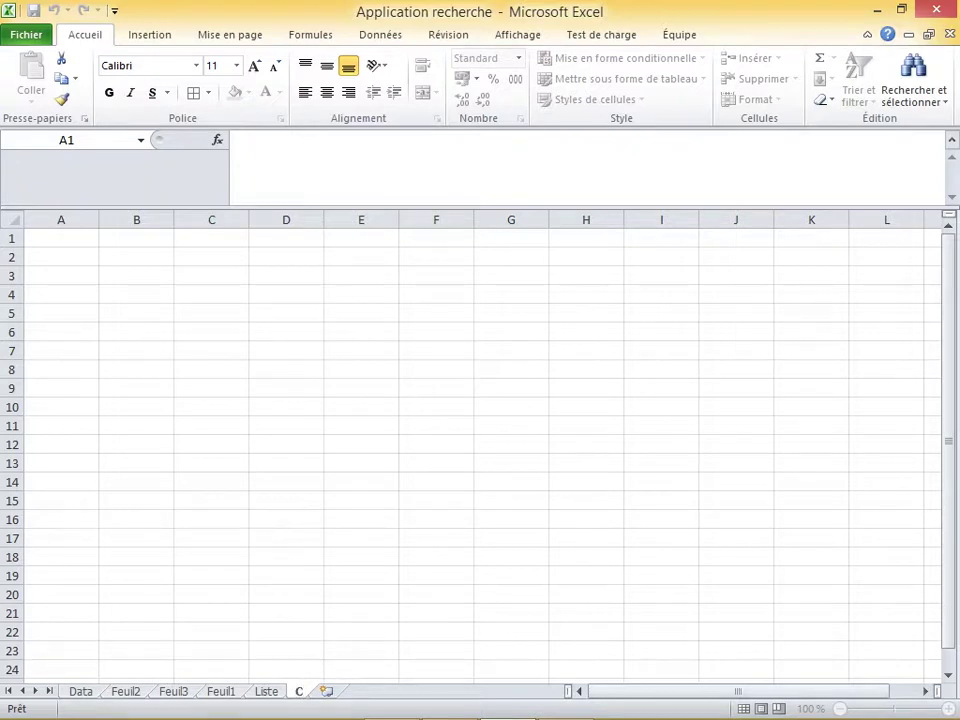
pyautogui.write('hois')
pyautogui.press('BackSpace')
pyautogui.write('x')
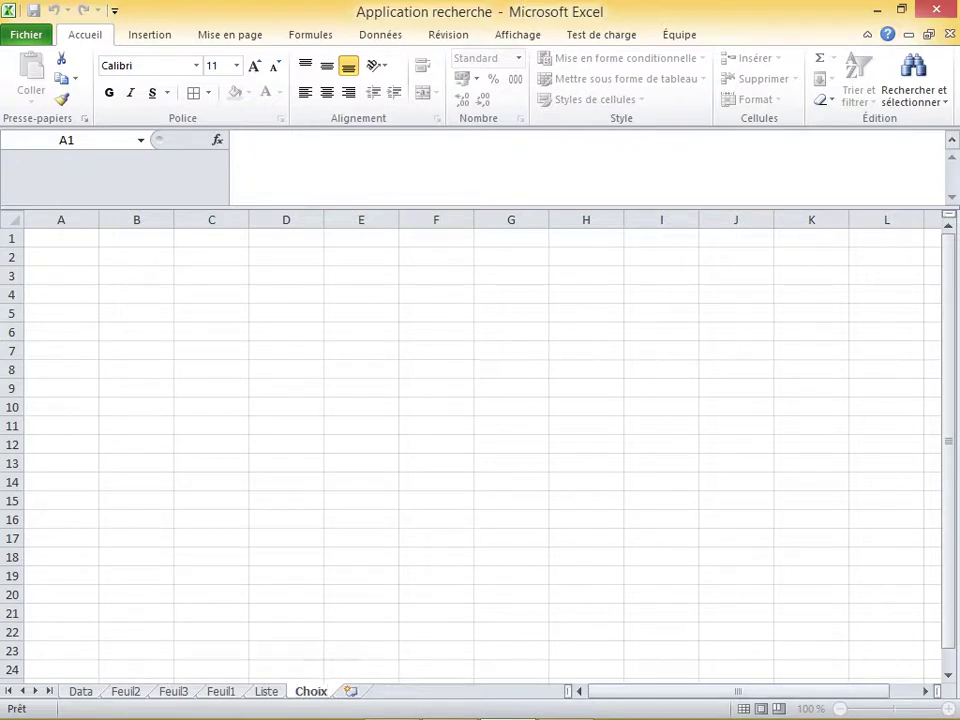
pyautogui.click(361, 501)
# Enter the labels Safidy 1 in cell A3 and Safidy3 in cell A4 of the Choix sheet
pyautogui.click(61, 276)
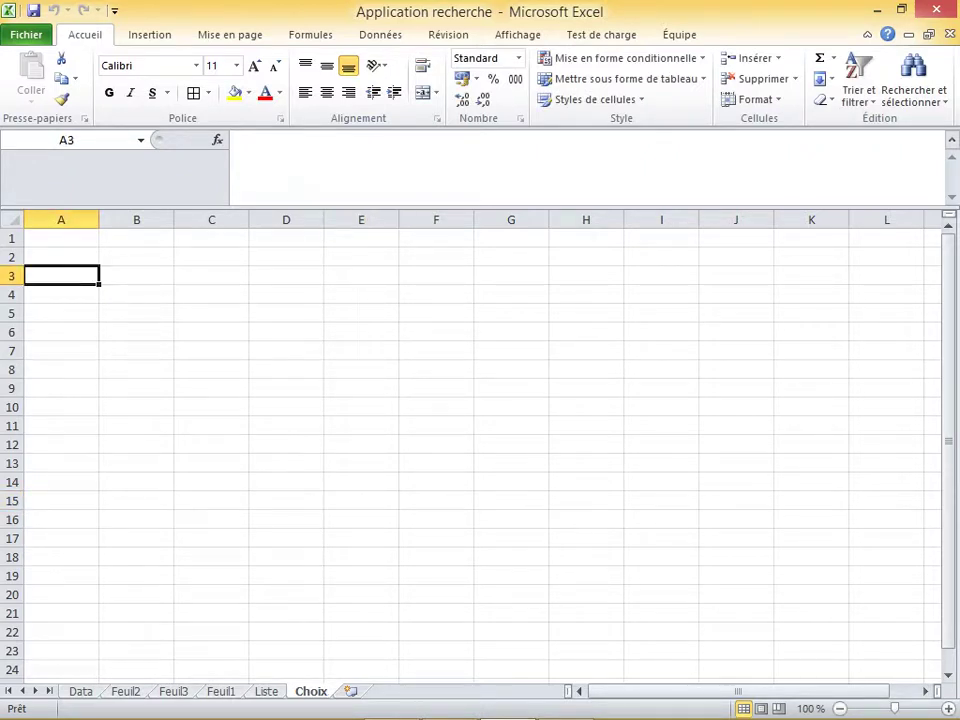
pyautogui.write('Safi')
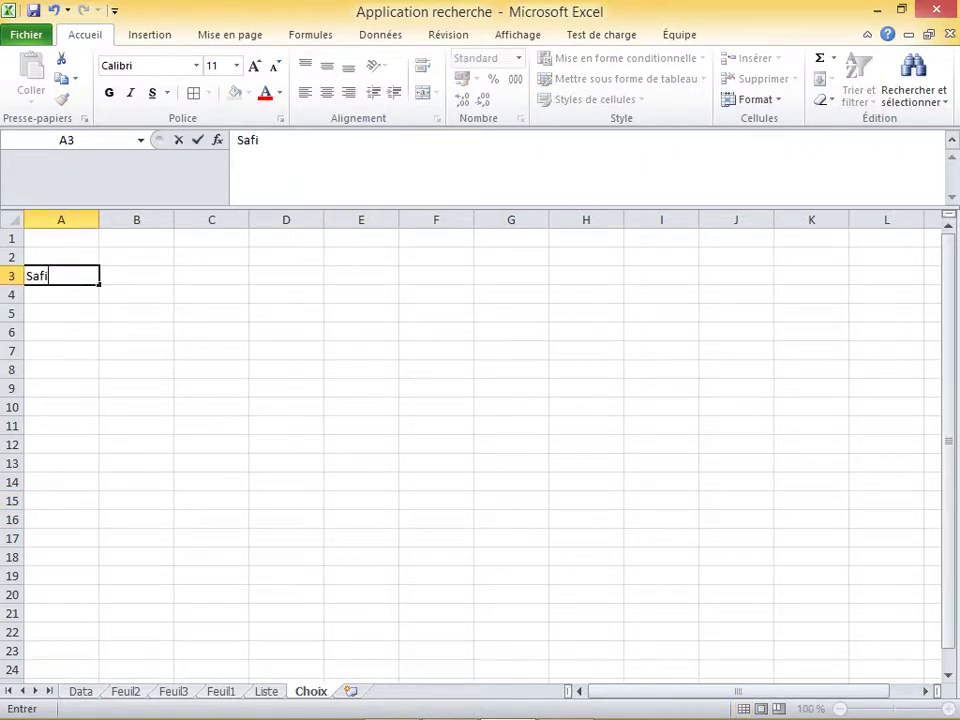
pyautogui.write('dy 1')
pyautogui.press('Return')
pyautogui.write('Sa')
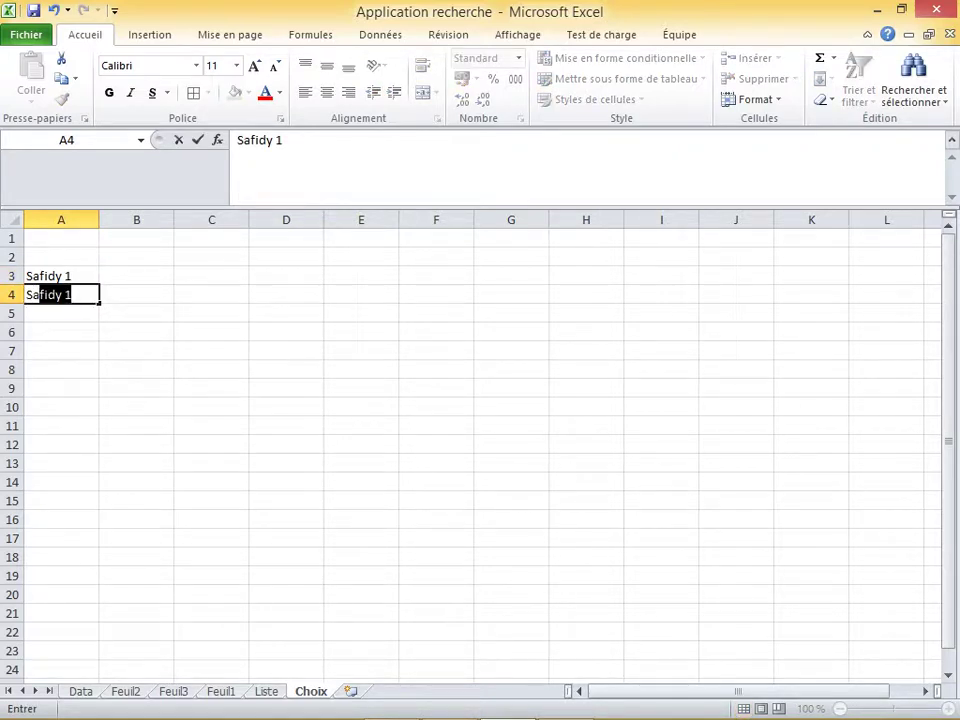
pyautogui.write('fidy3')
pyautogui.press('Return')
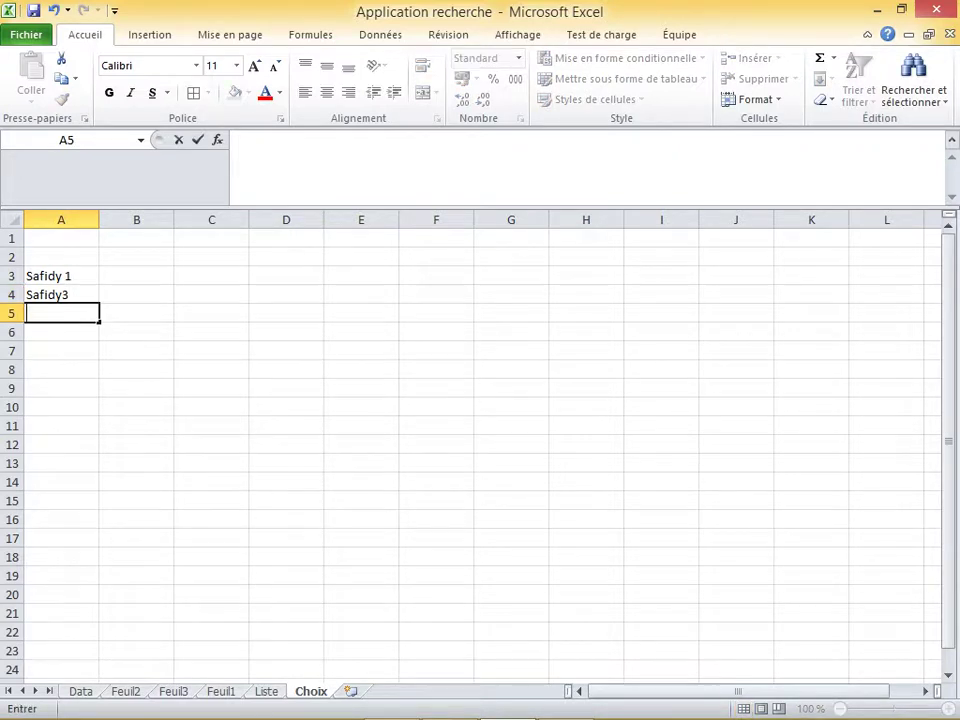
# Correct the label in cell A4 to Safidy 2, with a space before the number
pyautogui.press('Up')
pyautogui.press('F2')
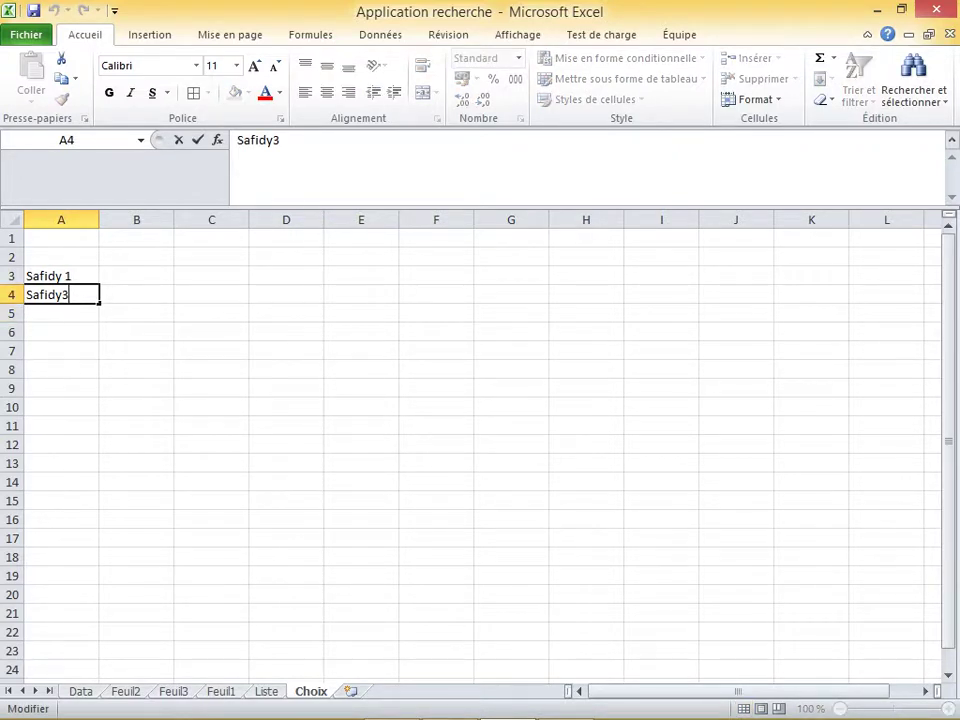
pyautogui.press('Left')
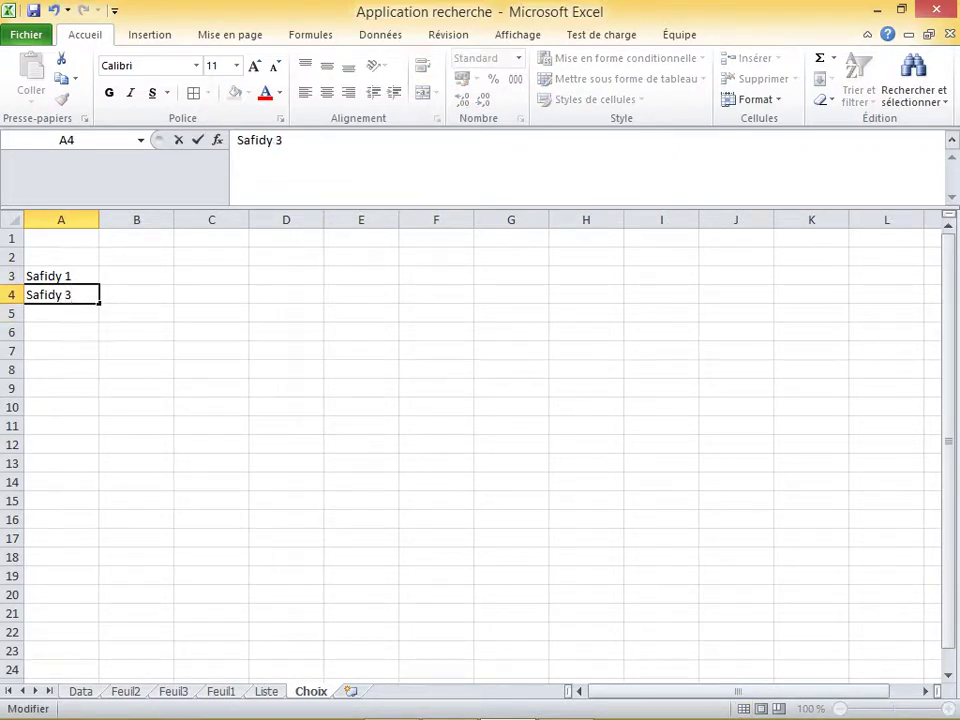
pyautogui.press('Delete')
pyautogui.write('2')
pyautogui.press('Return')
# Enter the label Safidy 3 in cell A5 and select cell B3 beside the first label
pyautogui.write('Sa')
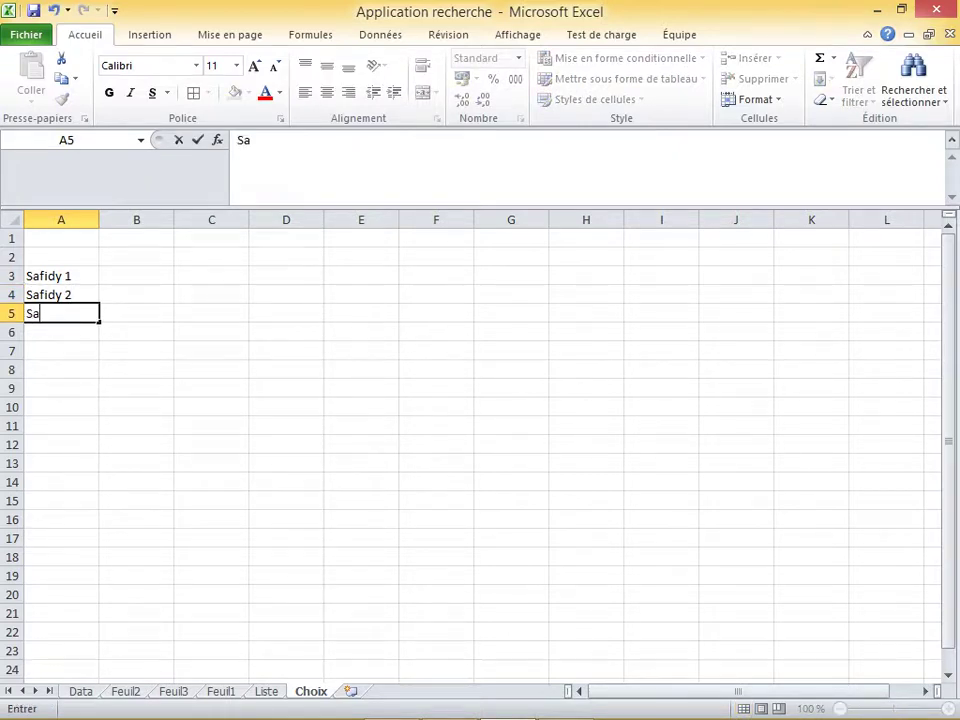
pyautogui.write('fidy 3')
pyautogui.click(211, 370)
pyautogui.click(136, 276)
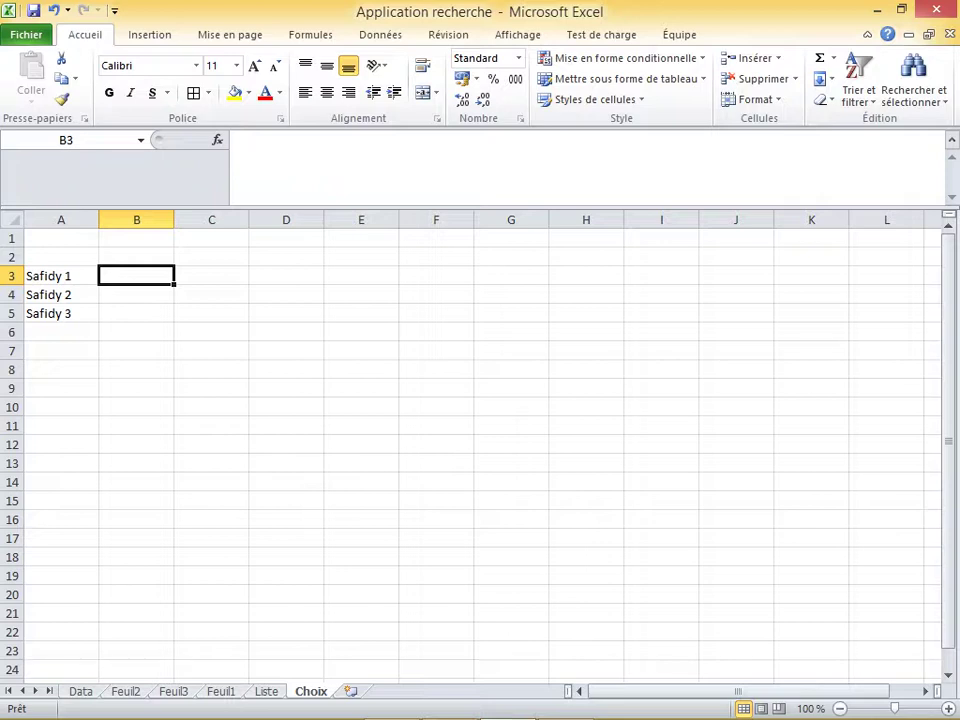
# Define the name Matériel for the item list in A1:A8 of the Liste sheet
pyautogui.hotkey('ctrl', 'pageup')
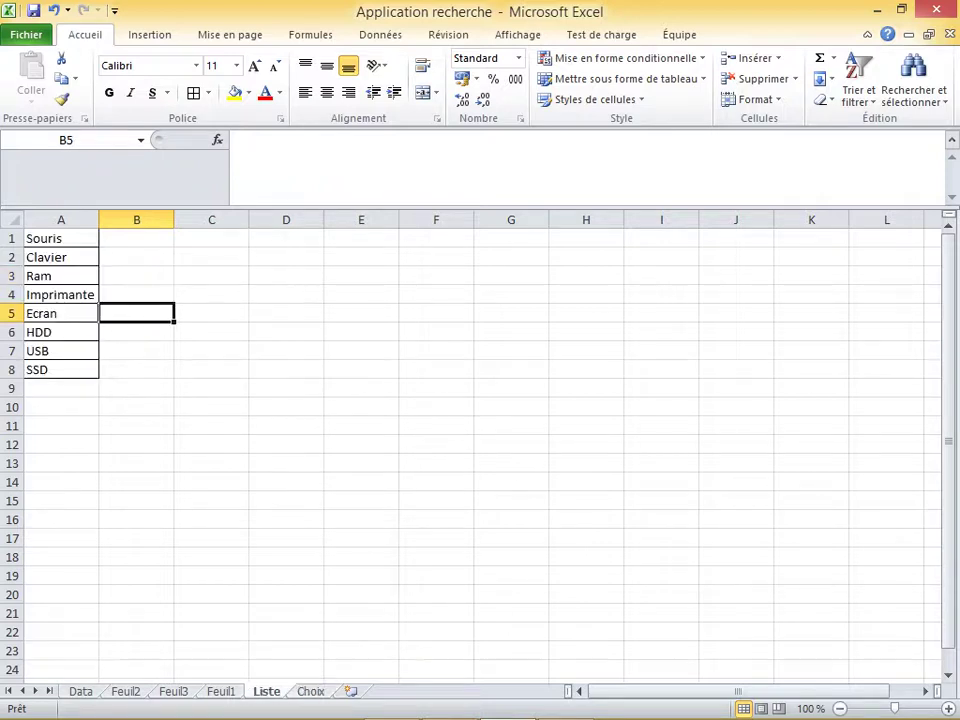
pyautogui.hotkey('ctrl', 'Home')
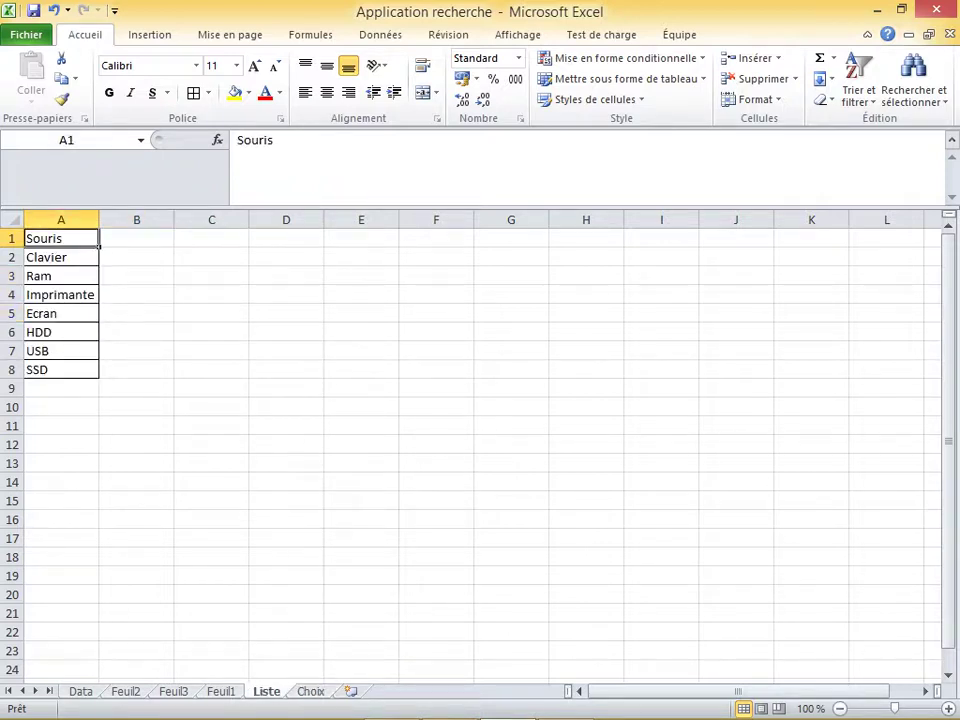
pyautogui.hotkey('shift', 'Down')
pyautogui.hotkey('shift', 'Down')
pyautogui.hotkey('shift', 'Down')
pyautogui.hotkey('shift', 'Down')
pyautogui.hotkey('shift', 'Down')
pyautogui.hotkey('shift', 'Down')
pyautogui.hotkey('shift', 'Down')
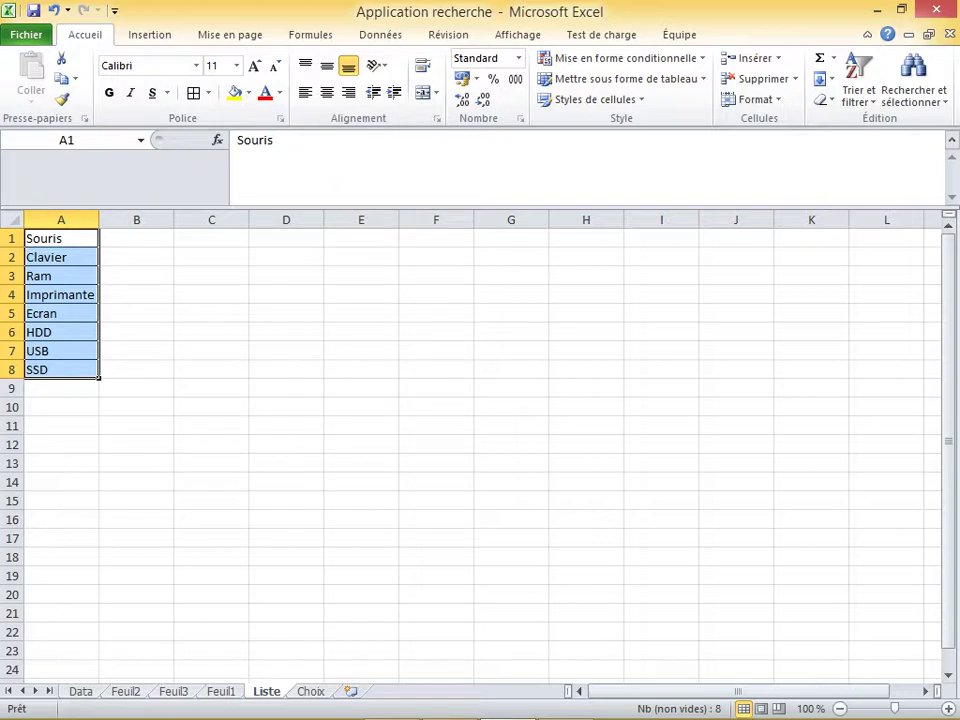
pyautogui.rightClick(75, 283)
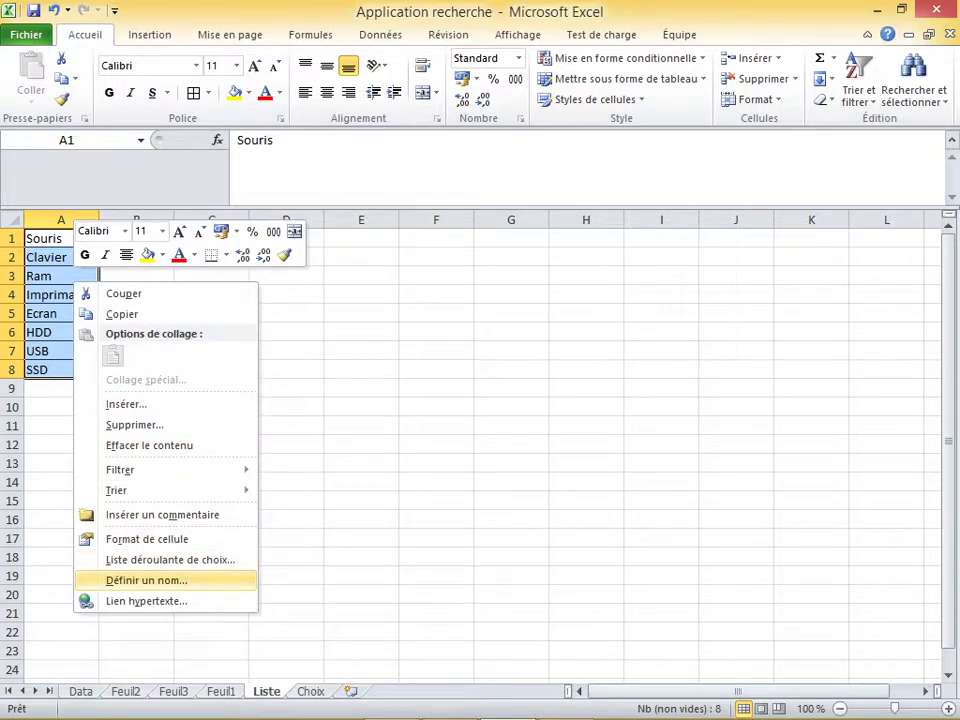
pyautogui.click(146, 580)
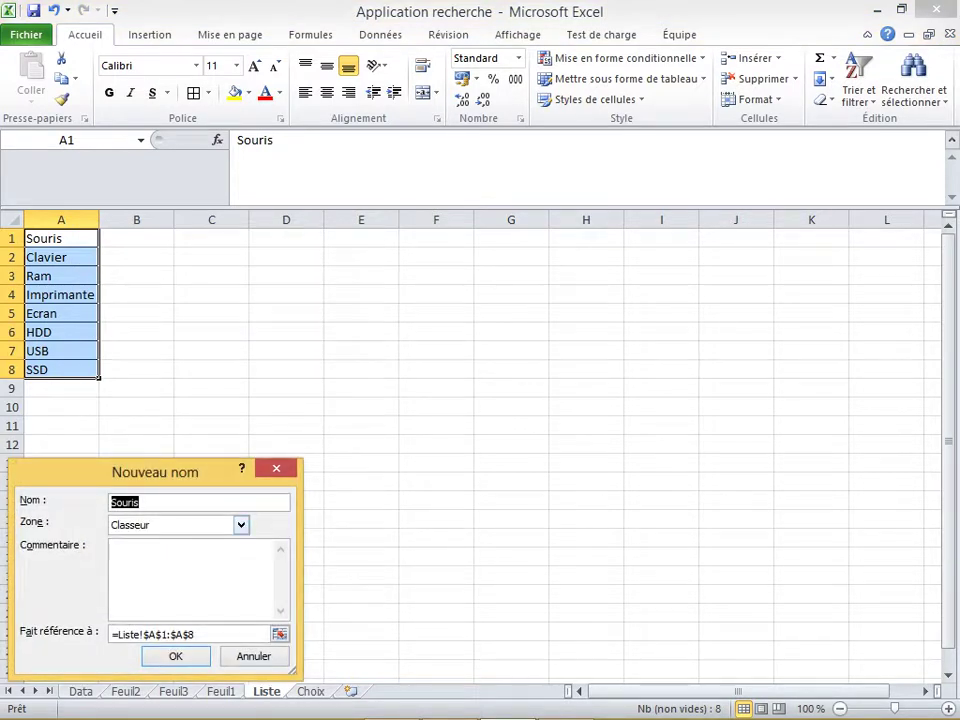
pyautogui.click(142, 503)
pyautogui.press('BackSpace')
pyautogui.press('BackSpace')
pyautogui.press('BackSpace')
pyautogui.press('BackSpace')
pyautogui.press('BackSpace')
pyautogui.press('BackSpace')
pyautogui.write('Matériel')
pyautogui.press('Return')
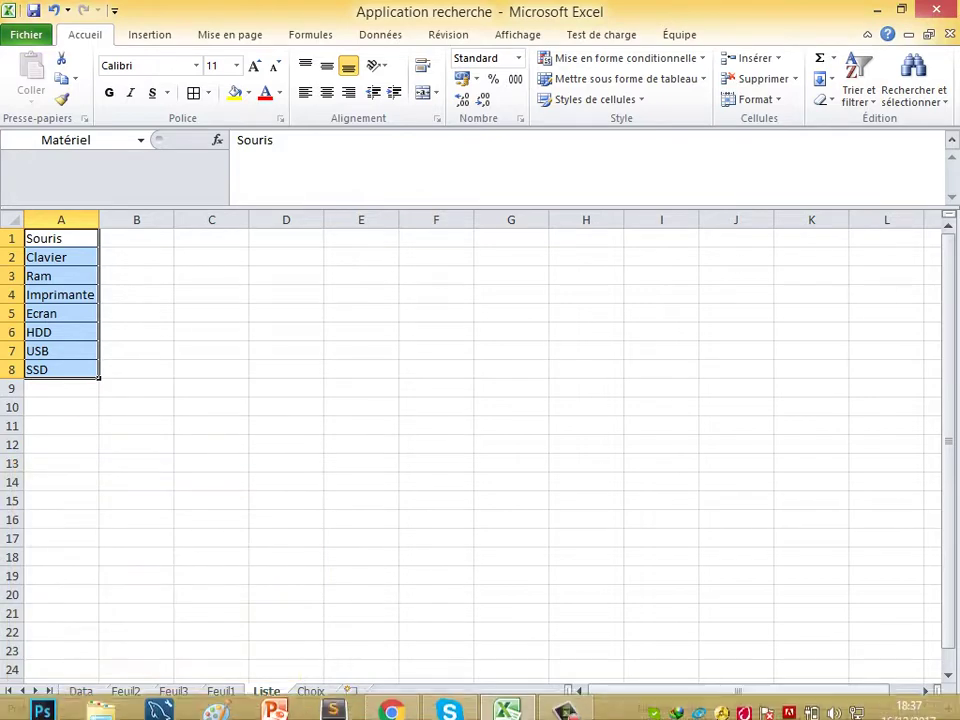
# Select cells B3:B5 beside the three Safidy labels on the Choix sheet
pyautogui.click(566, 700)
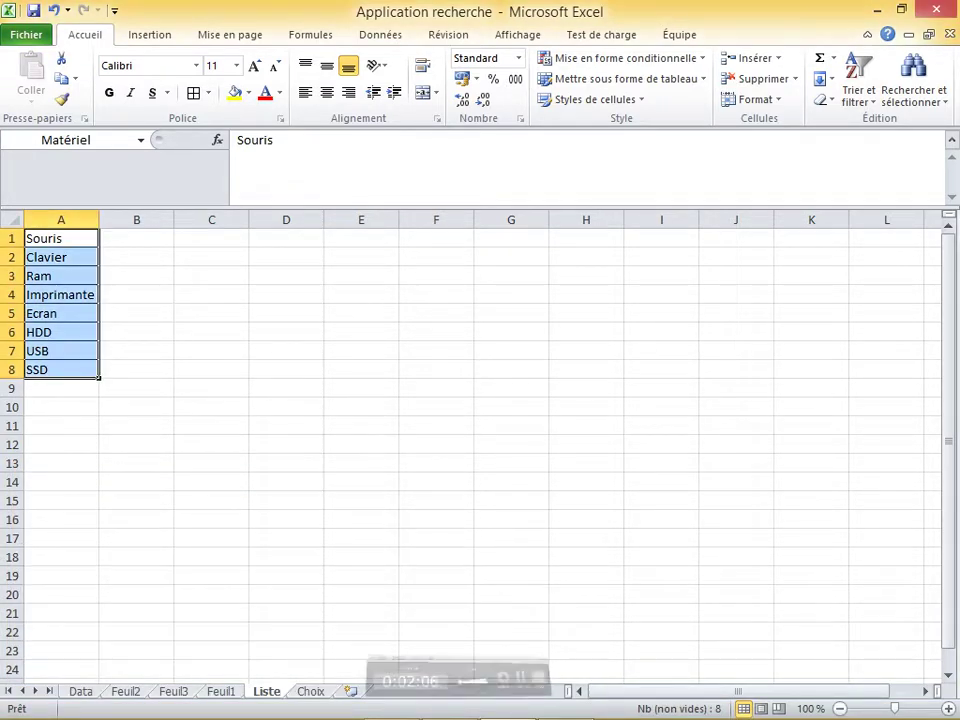
pyautogui.hotkey('ctrl', 'pagedown')
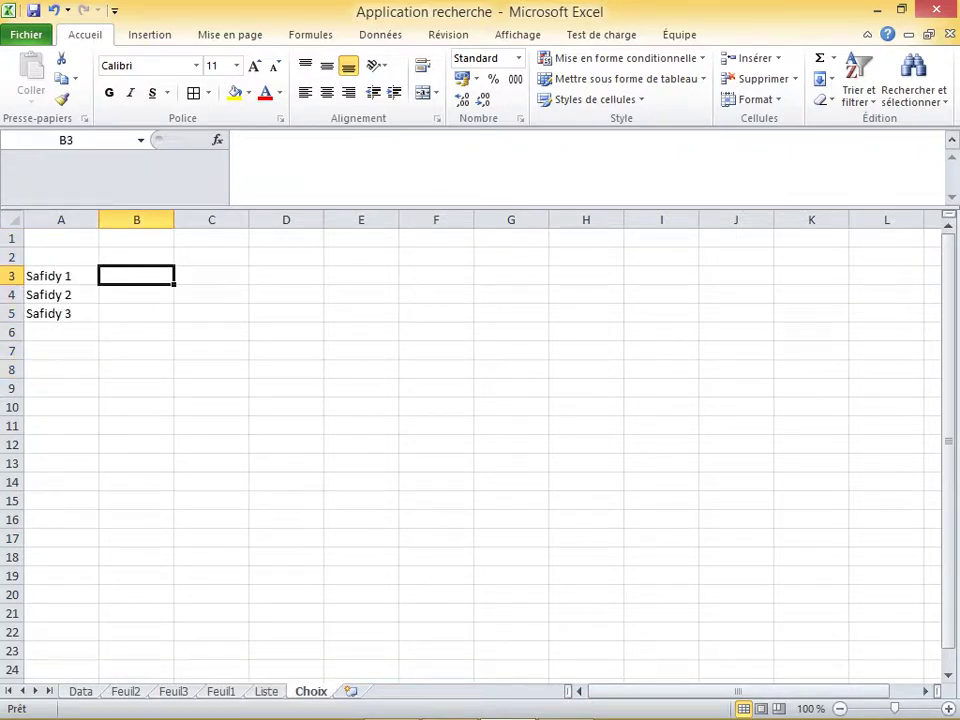
pyautogui.hotkey('shift', 'Down')
pyautogui.hotkey('shift', 'Down')
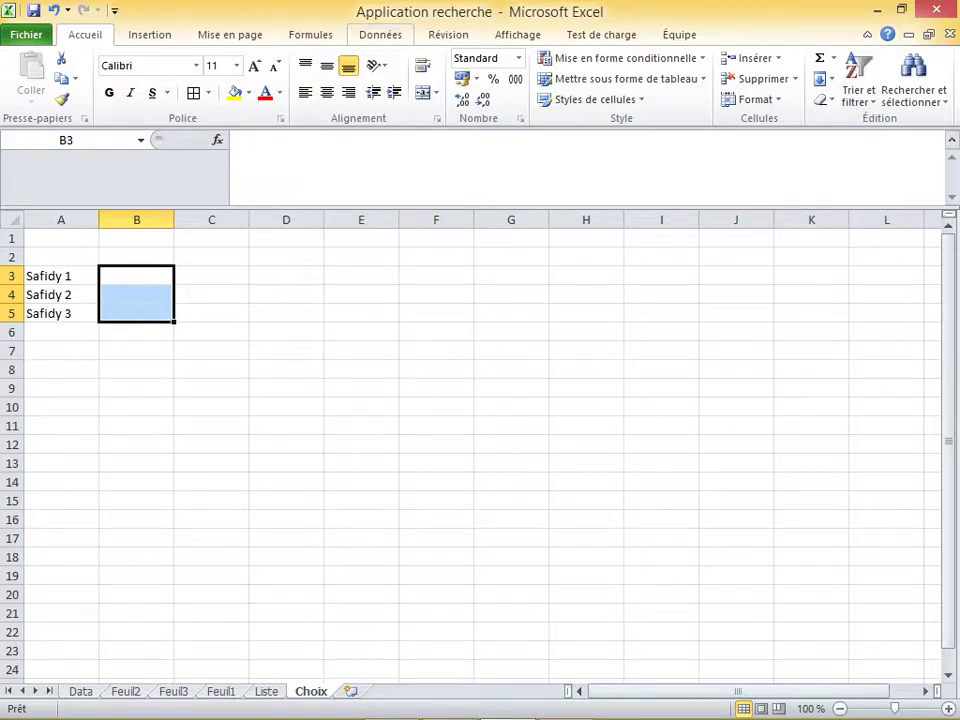
pyautogui.click(380, 34)
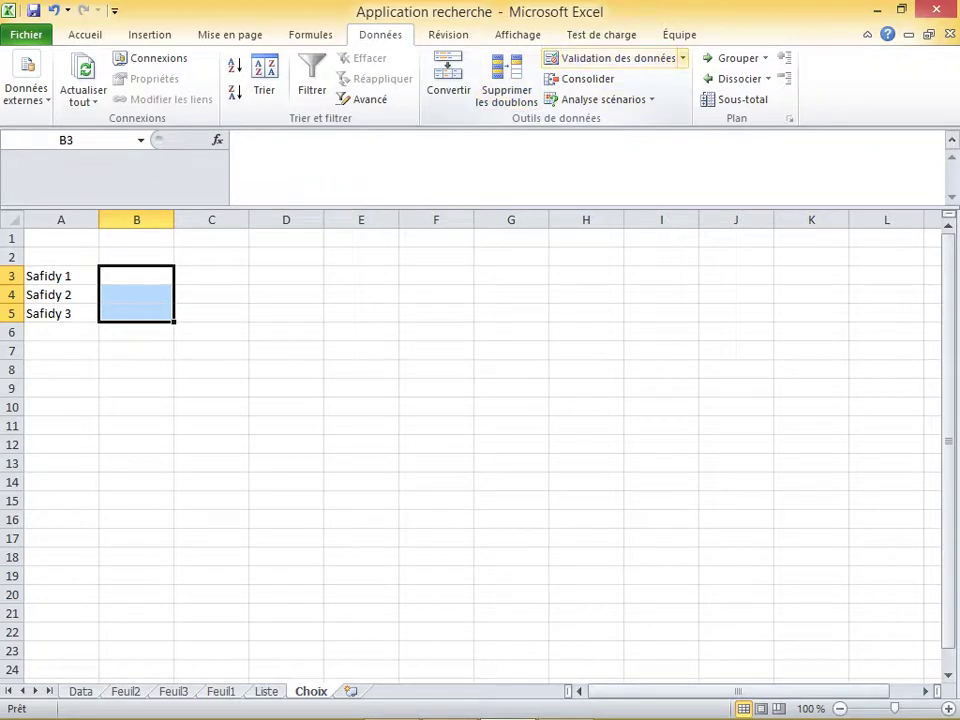
pyautogui.click(683, 58)
pyautogui.click(610, 79)
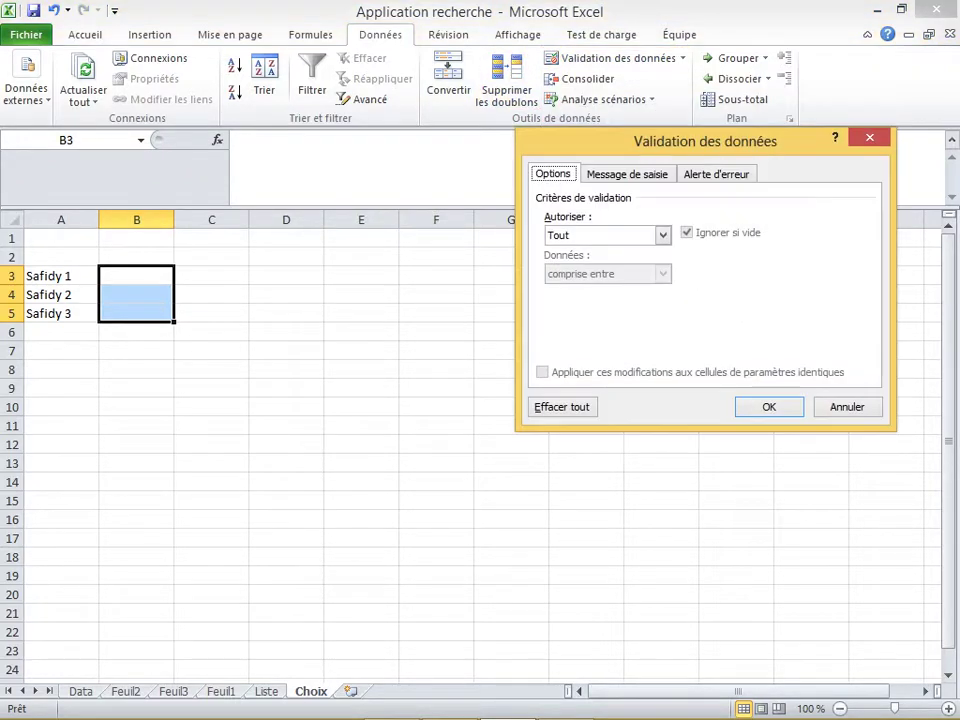
pyautogui.press('Escape')
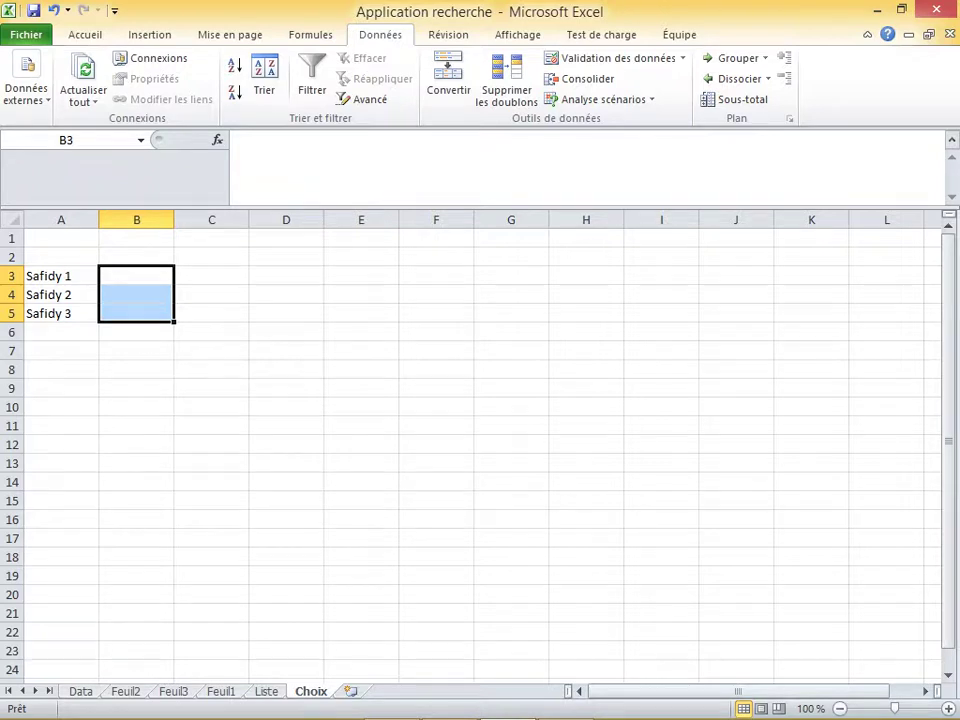
# Set data validation on cells B3:B5 to allow a Liste with the source =liste
pyautogui.click(683, 58)
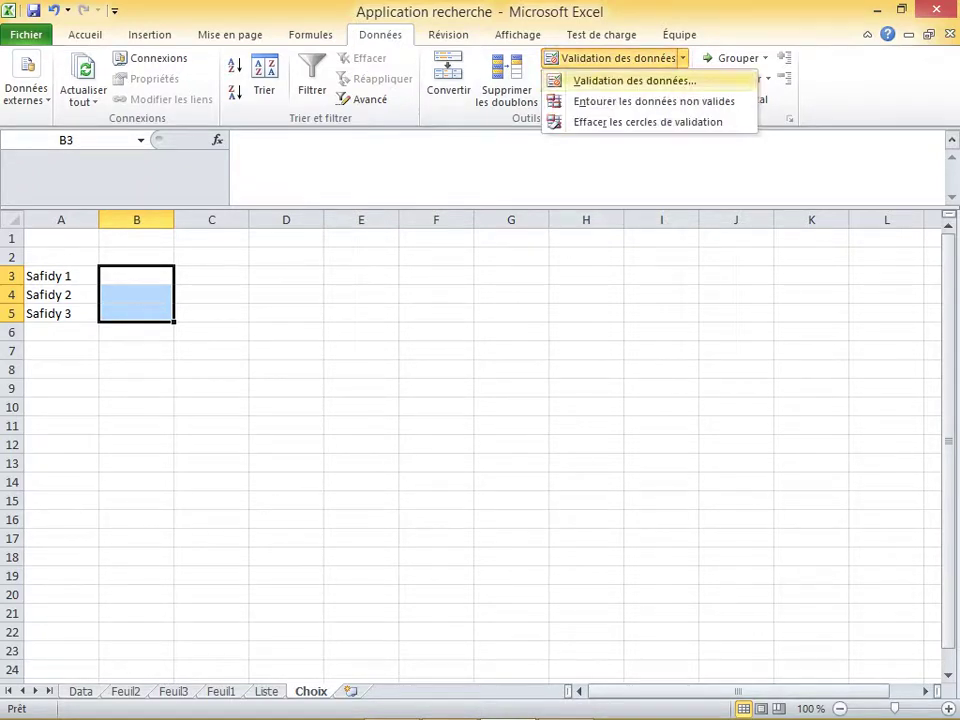
pyautogui.click(634, 80)
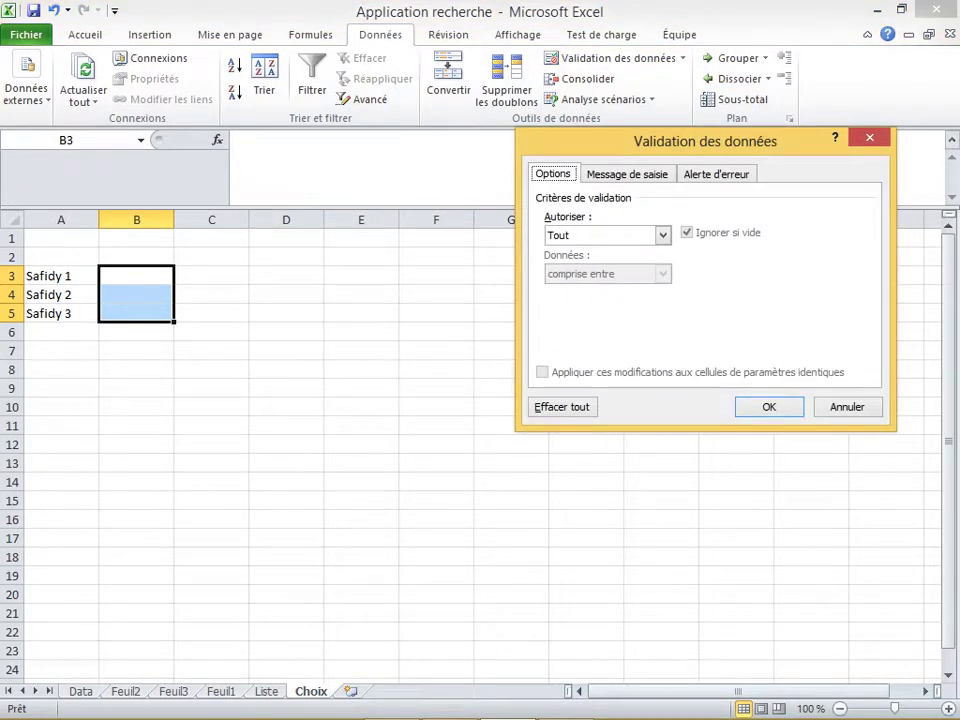
pyautogui.click(662, 235)
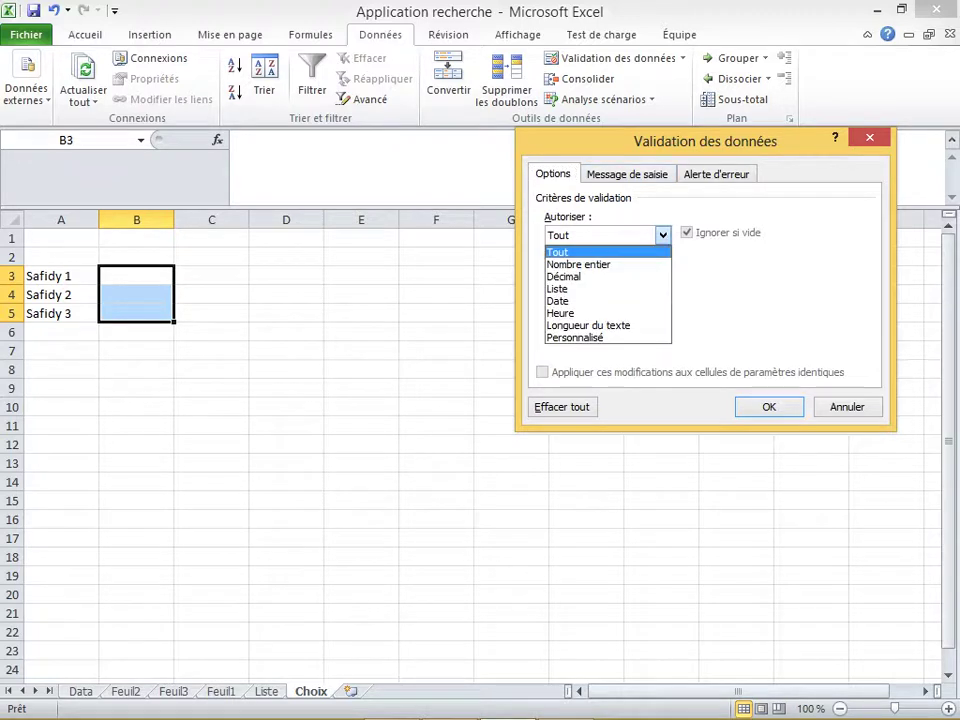
pyautogui.click(557, 288)
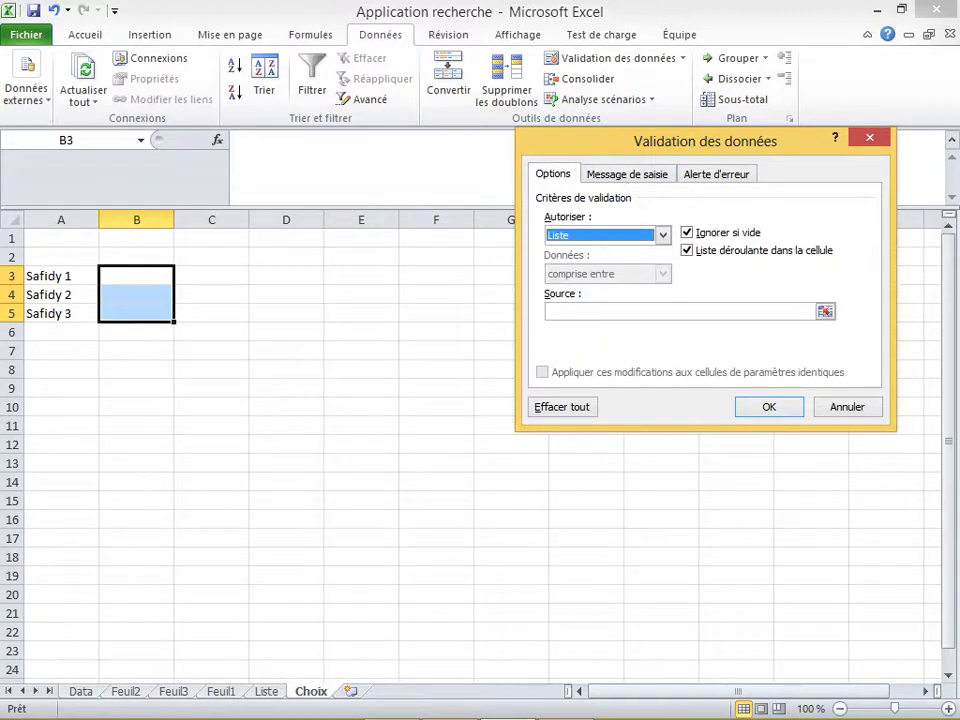
pyautogui.click(680, 311)
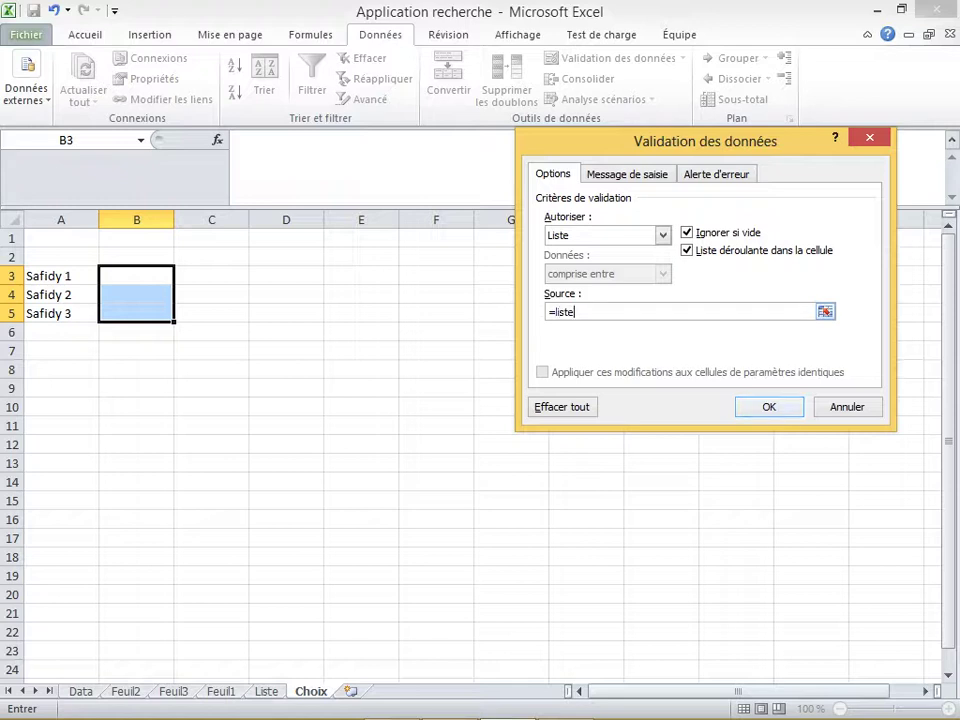
pyautogui.press('Return')
pyautogui.click(286, 350)
# Choose HDD from the drop-down list in cell B3 for Safidy 1
pyautogui.click(136, 275)
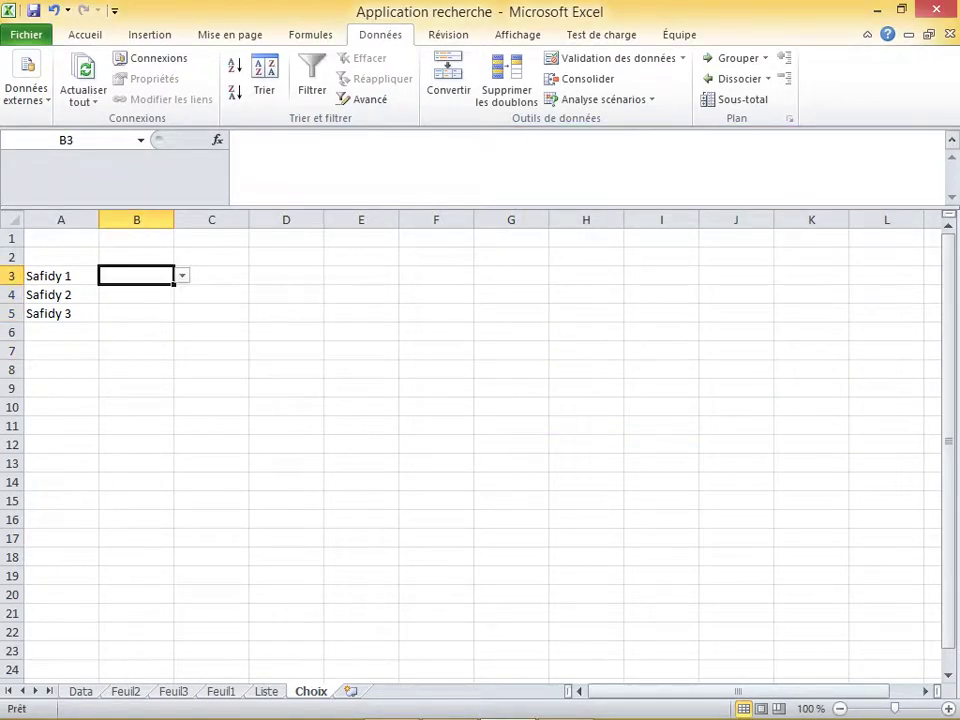
pyautogui.click(182, 275)
pyautogui.press('Down')
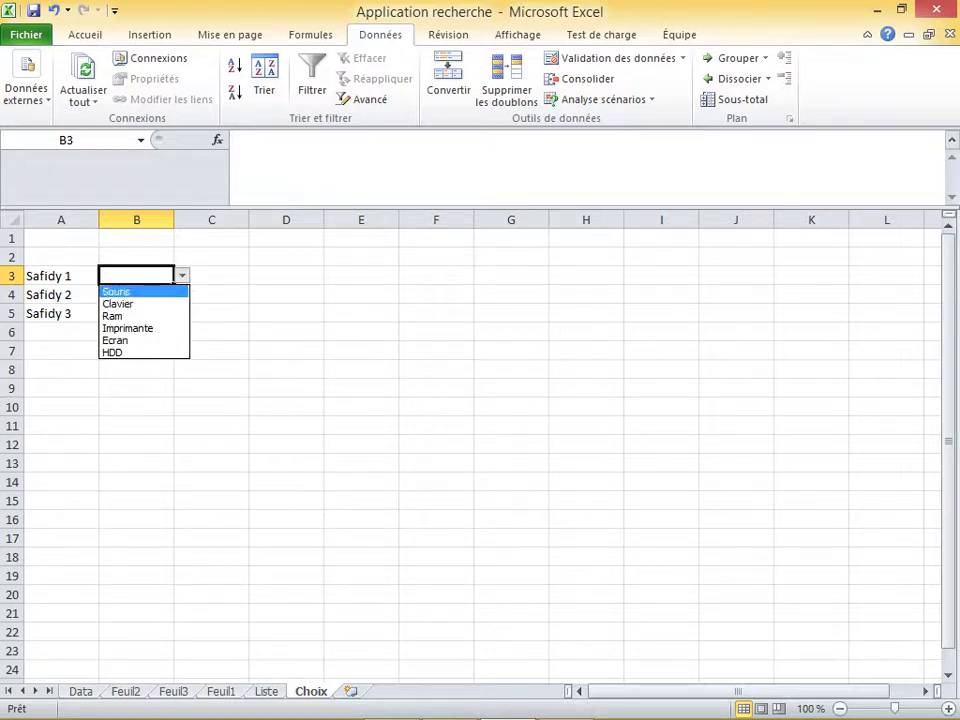
pyautogui.press('Down')
pyautogui.press('Down')
pyautogui.press('Down')
pyautogui.press('Down')
pyautogui.press('Down')
pyautogui.press('Return')
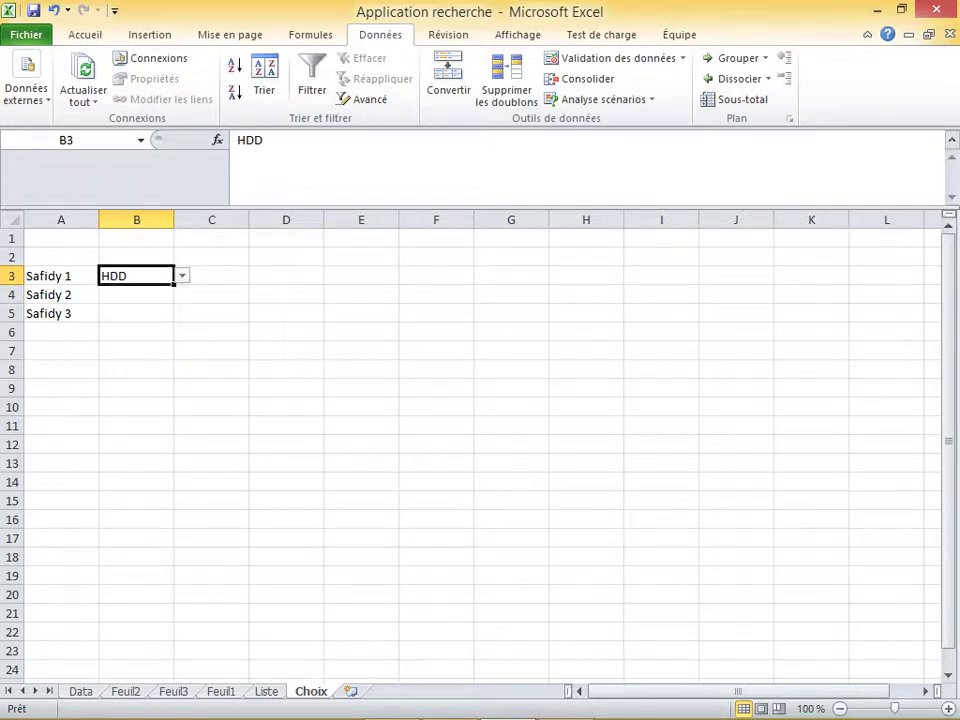
# Choose Imprimante from the drop-down list in cell B4 for Safidy 2
pyautogui.press('Return')
pyautogui.hotkey('alt', 'Down')
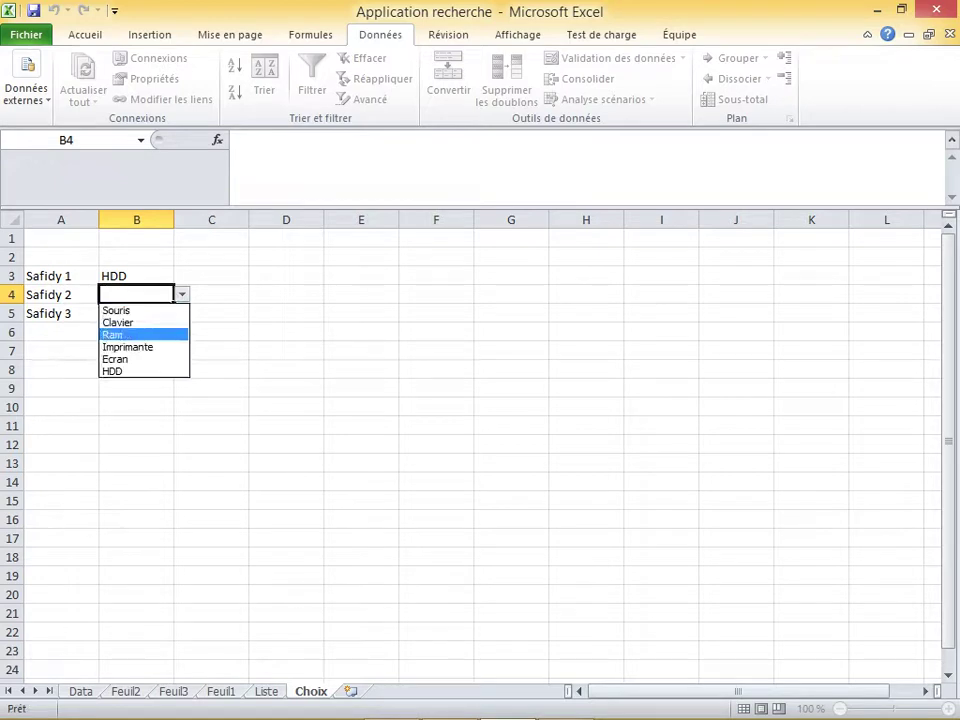
pyautogui.press('Down')
pyautogui.press('Return')
# Choose Imprimante from the drop-down list in cell B5 for Safidy 3
pyautogui.press('Return')
pyautogui.hotkey('alt', 'Down')
pyautogui.press('Down')
pyautogui.press('Down')
pyautogui.press('Down')
pyautogui.press('Down')
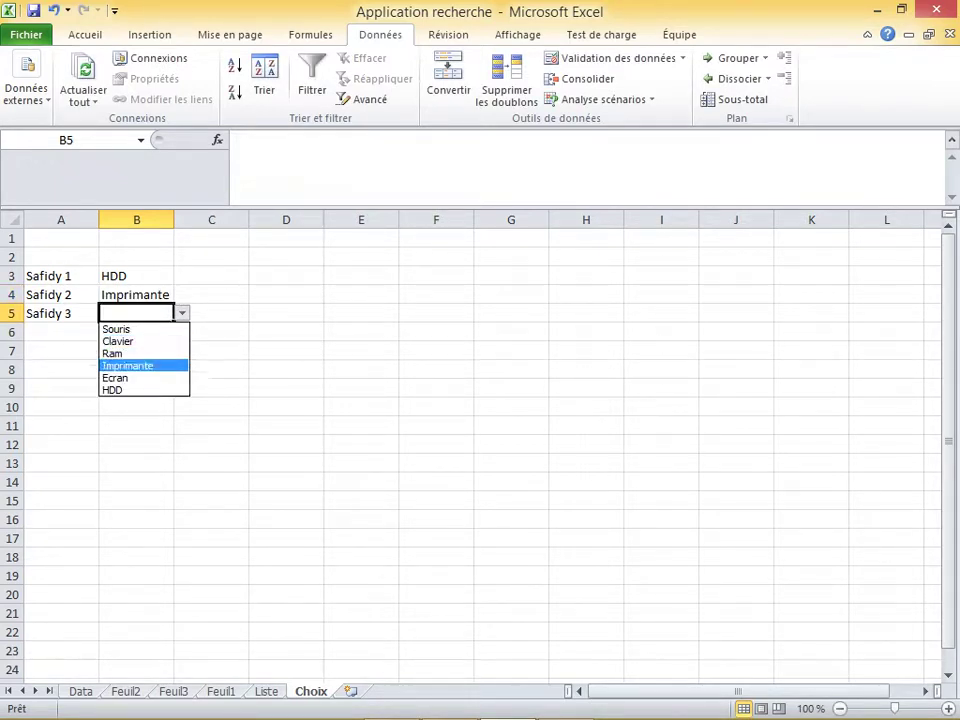
pyautogui.press('Return')
pyautogui.click(361, 370)
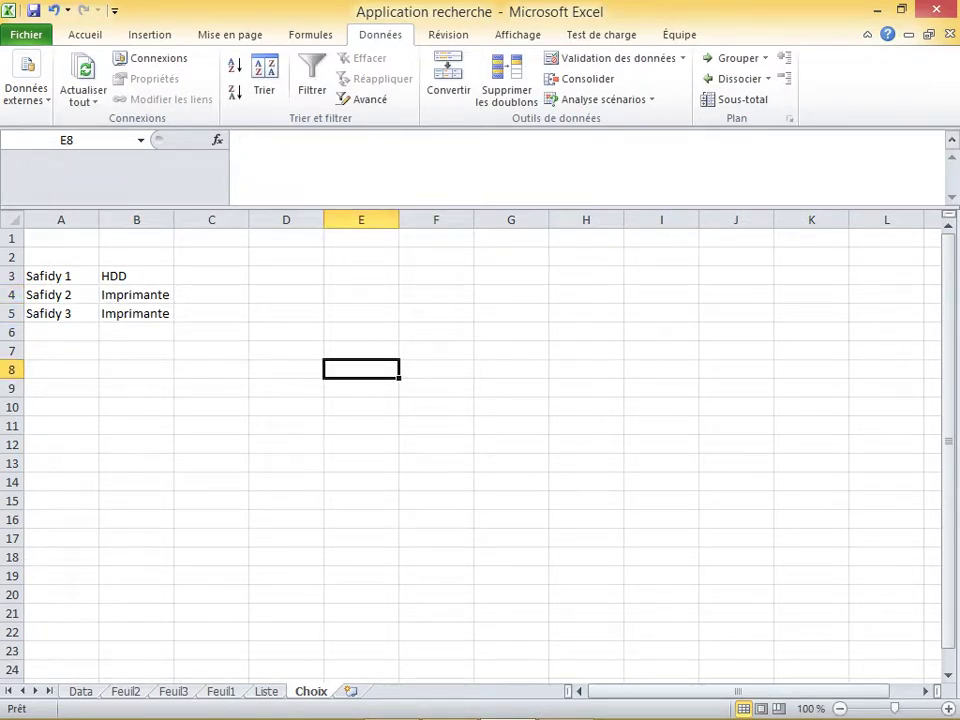
# Enter the label Somme in cell A7 and widen column B to about twice its width
pyautogui.click(61, 350)
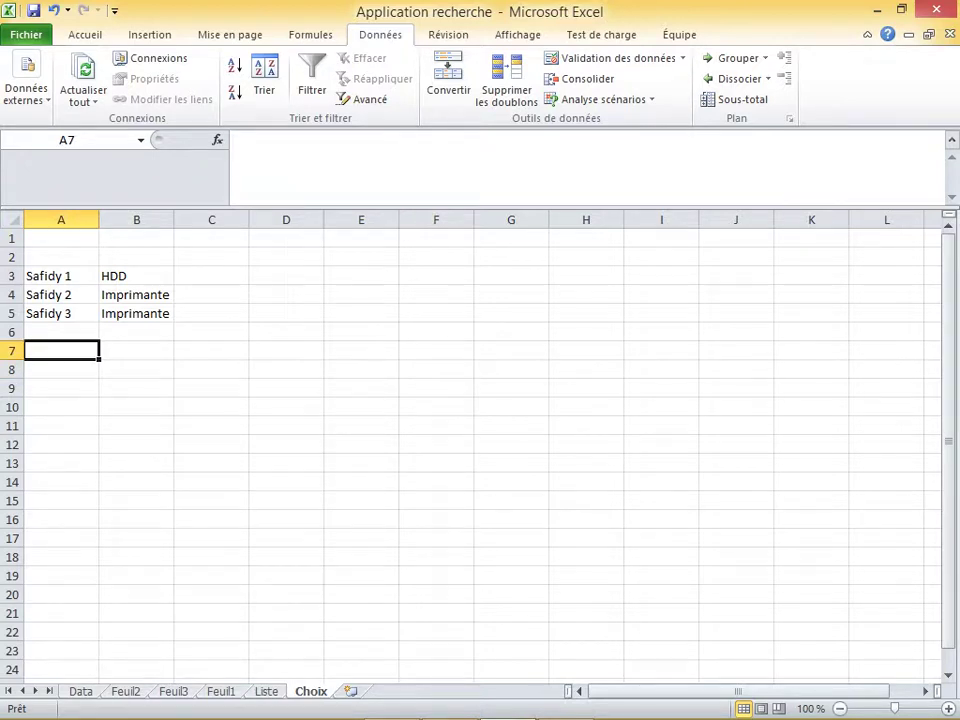
pyautogui.write('Somme')
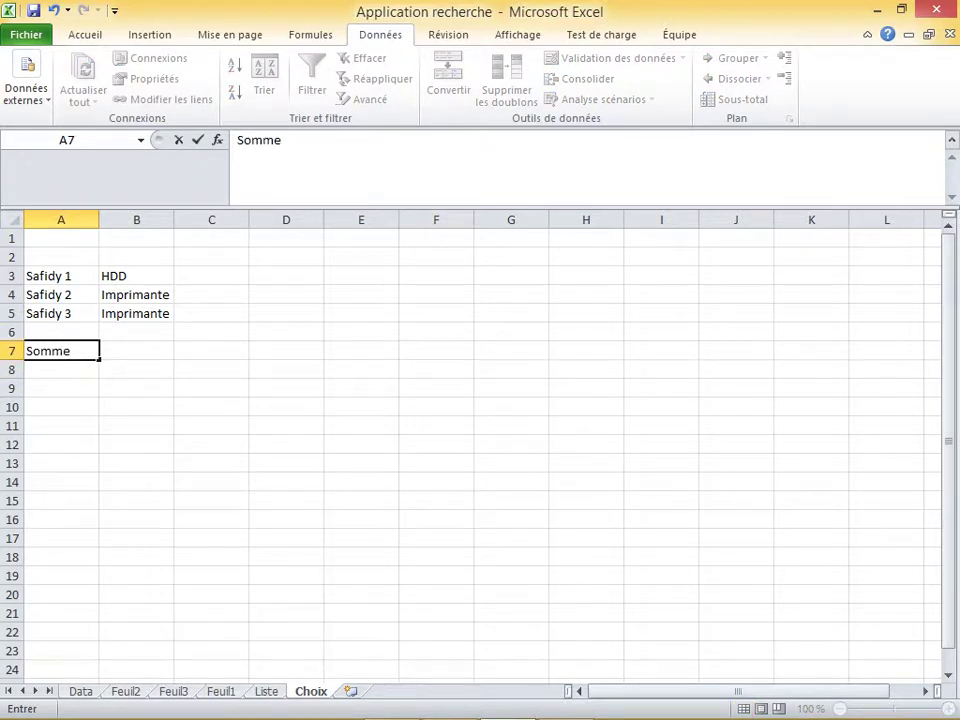
pyautogui.click(211, 350)
pyautogui.click(136, 350)
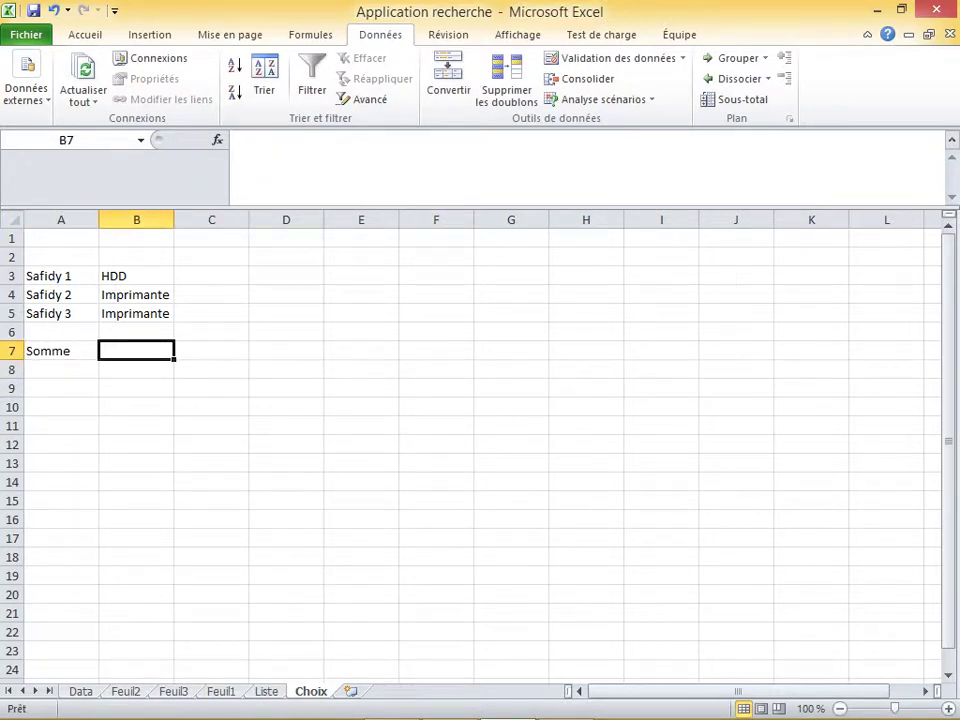
pyautogui.moveTo(174, 219); pyautogui.dragTo(243, 219)
pyautogui.click(170, 294)
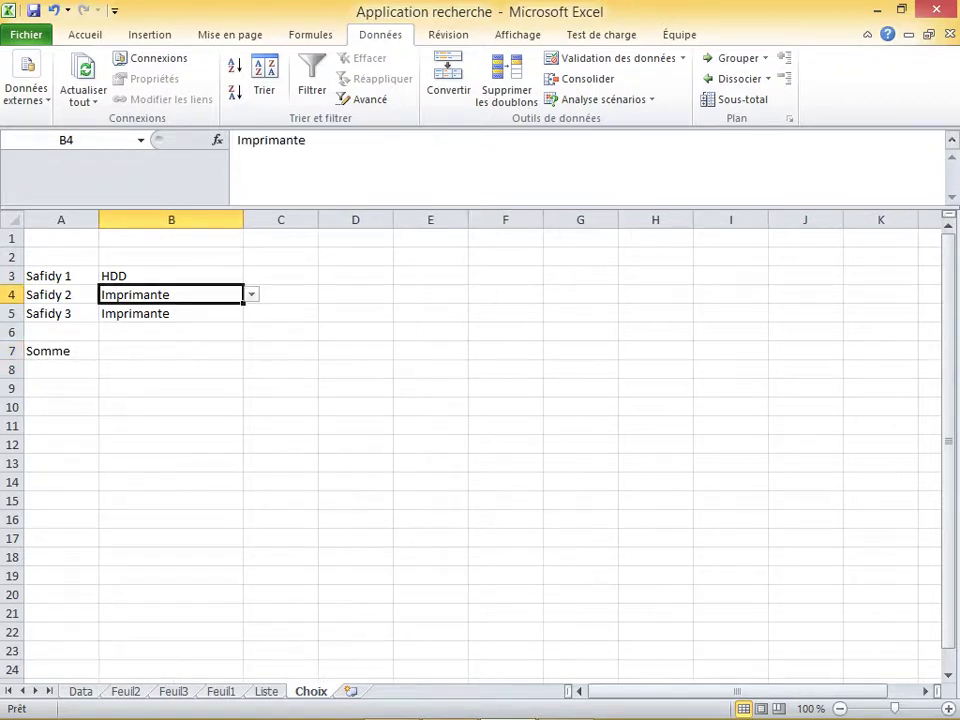
pyautogui.click(170, 313)
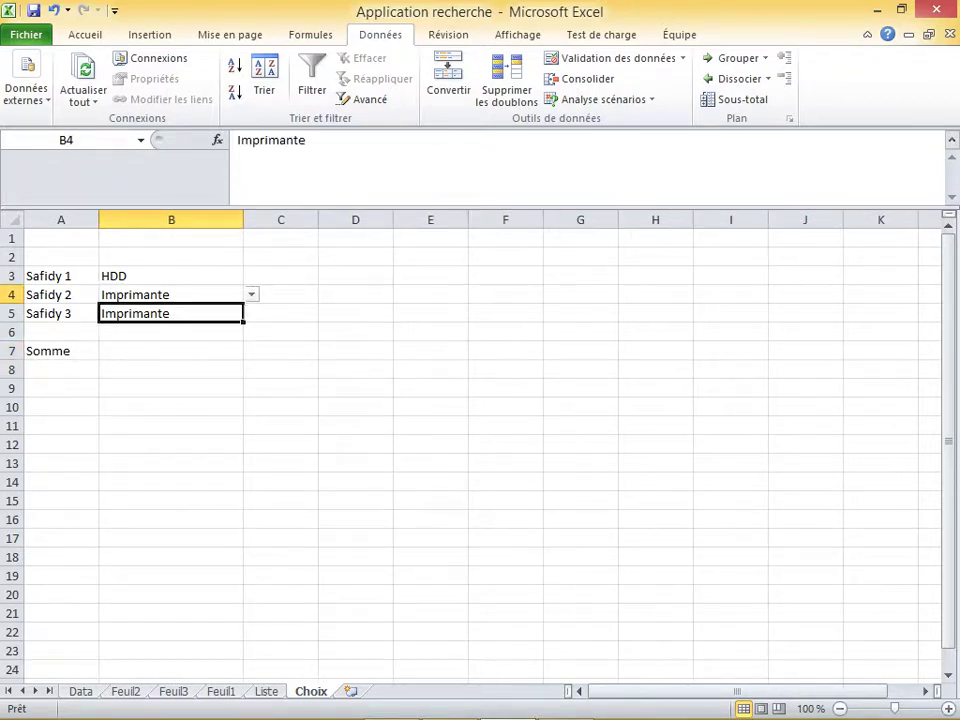
pyautogui.click(170, 275)
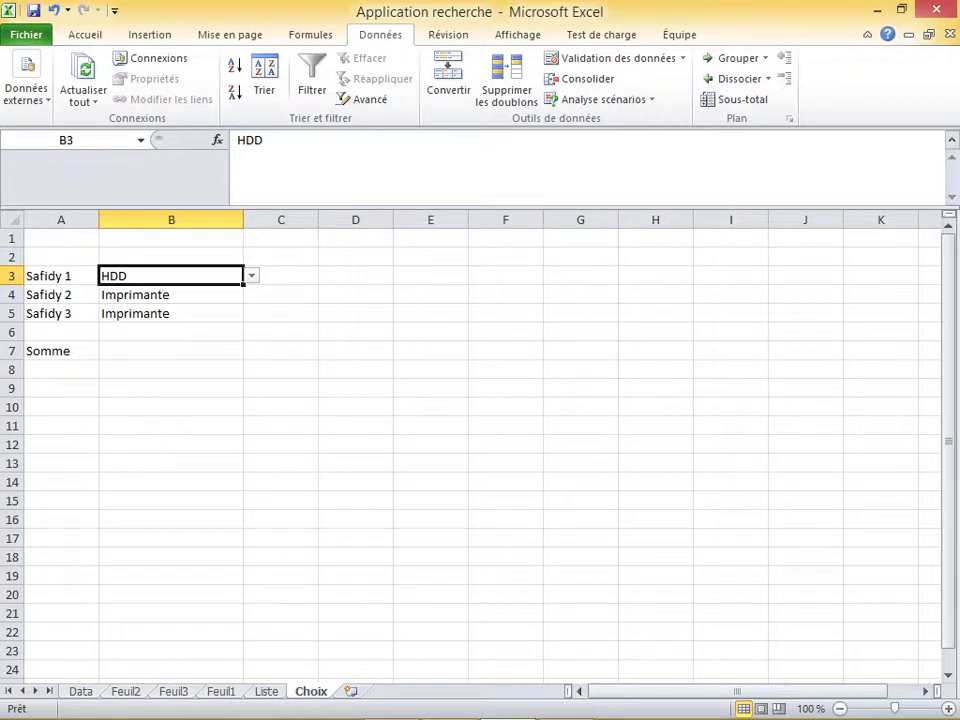
# Enter the formula =NB.SI(B3:B5;"") with an empty criterion in cell B7, and enter H in cell A7
pyautogui.click(170, 351)
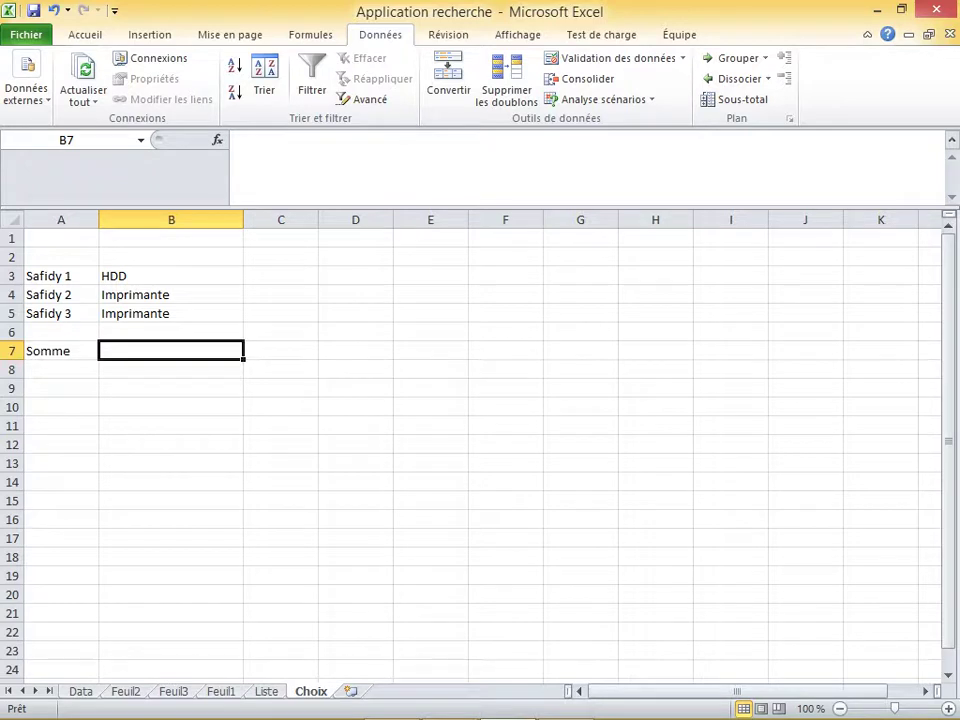
pyautogui.write('=')
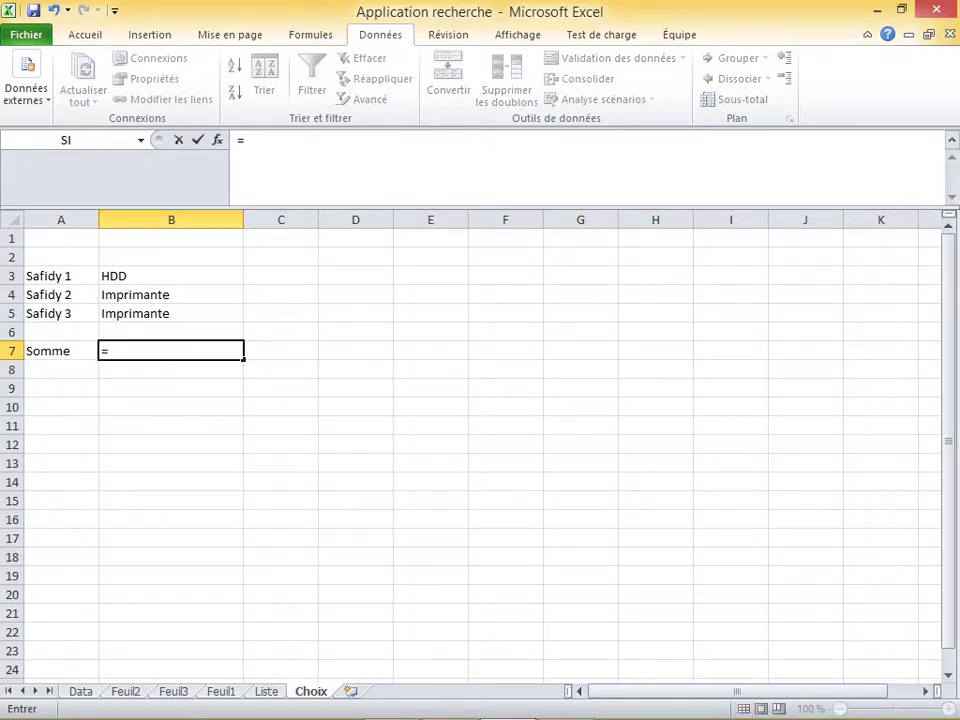
pyautogui.write('nb')
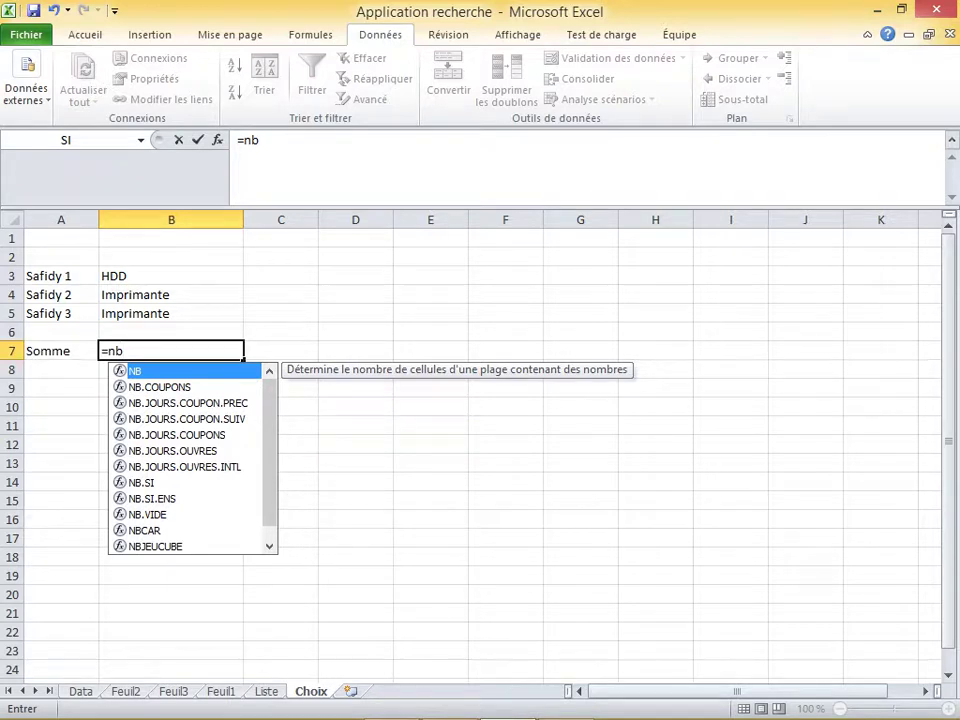
pyautogui.write('.si')
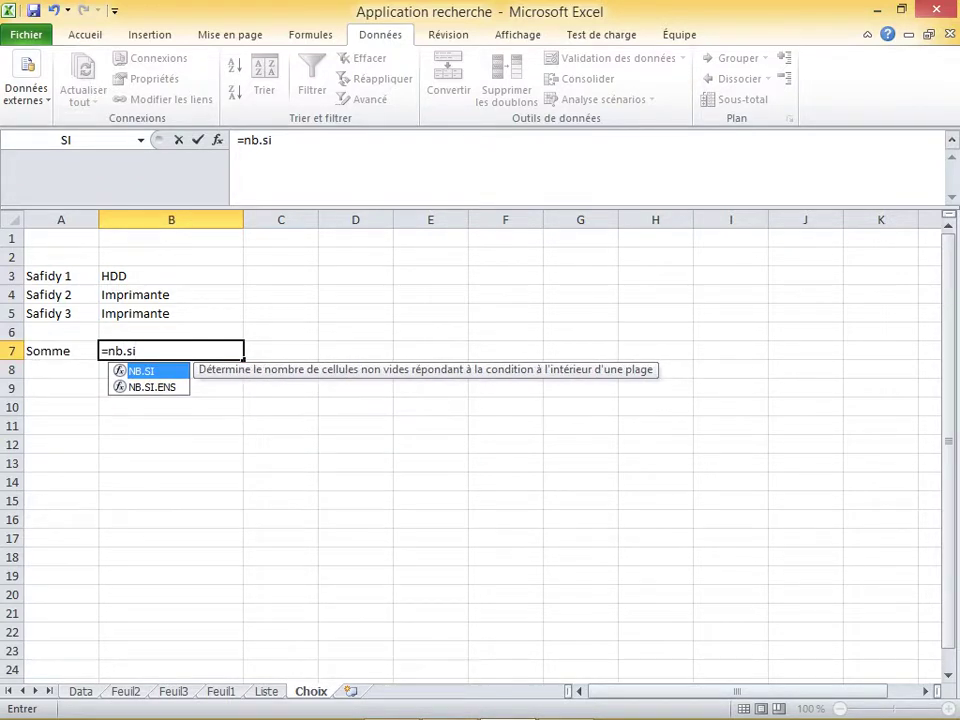
pyautogui.write('(')
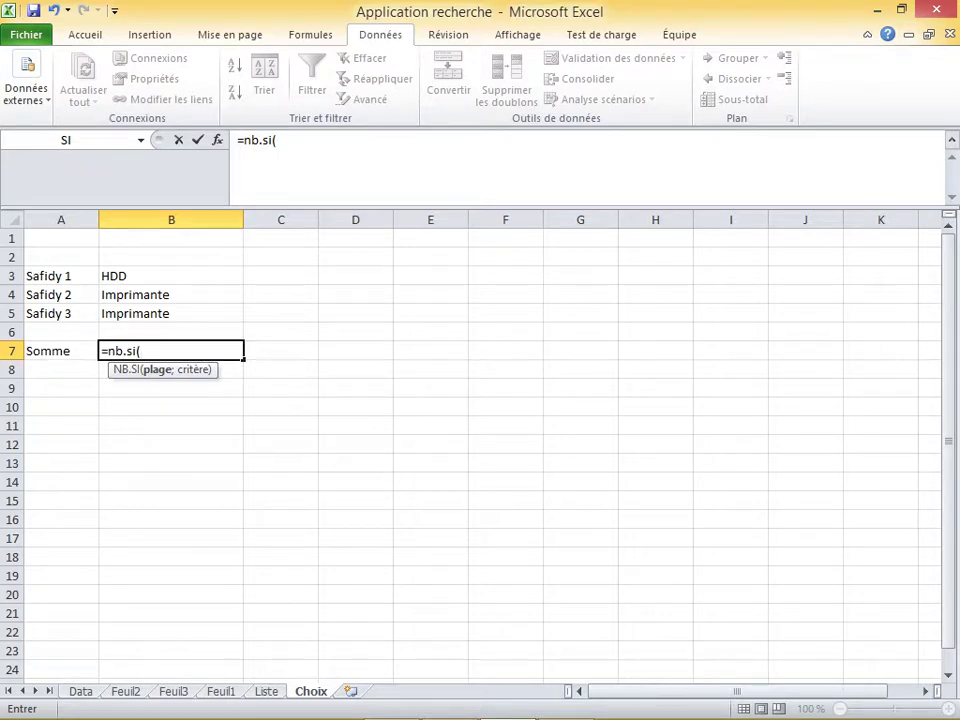
pyautogui.moveTo(112, 276); pyautogui.dragTo(115, 314)
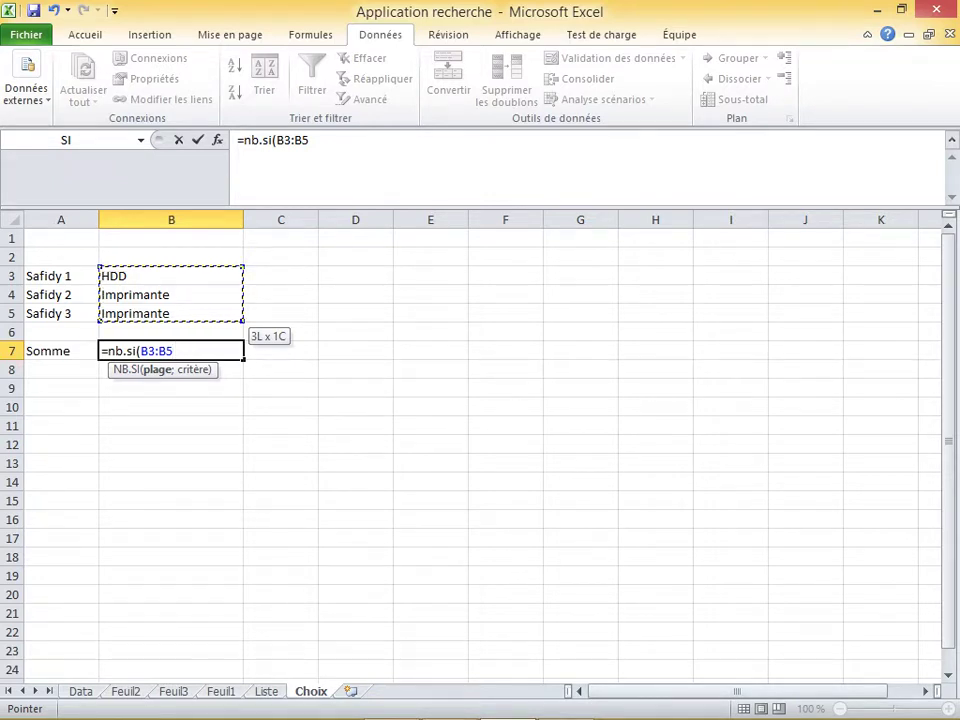
pyautogui.write(';')
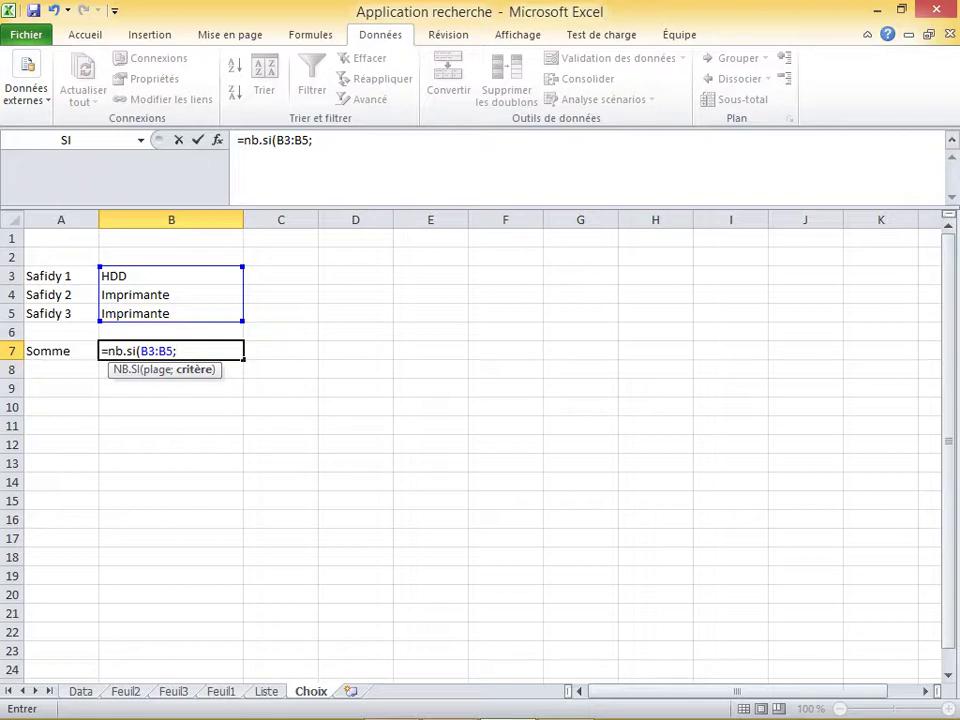
pyautogui.write('""')
pyautogui.press('Left')
pyautogui.write('H')
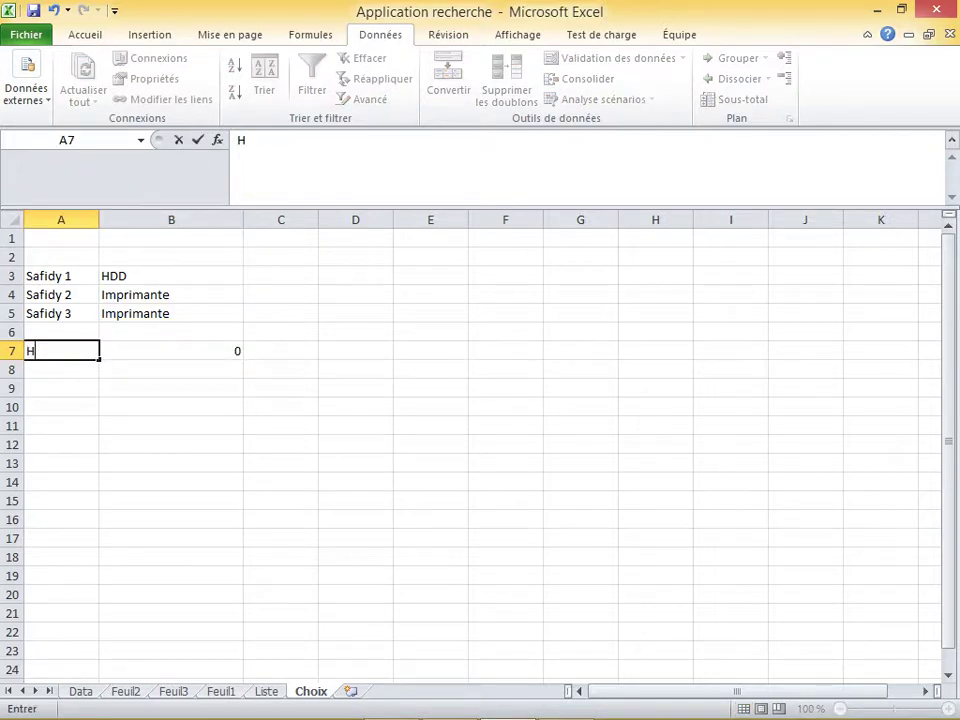
# Set the criterion of the NB.SI formula in cell B7 to "HDD" and reselect the cell
pyautogui.doubleClick(184, 351)
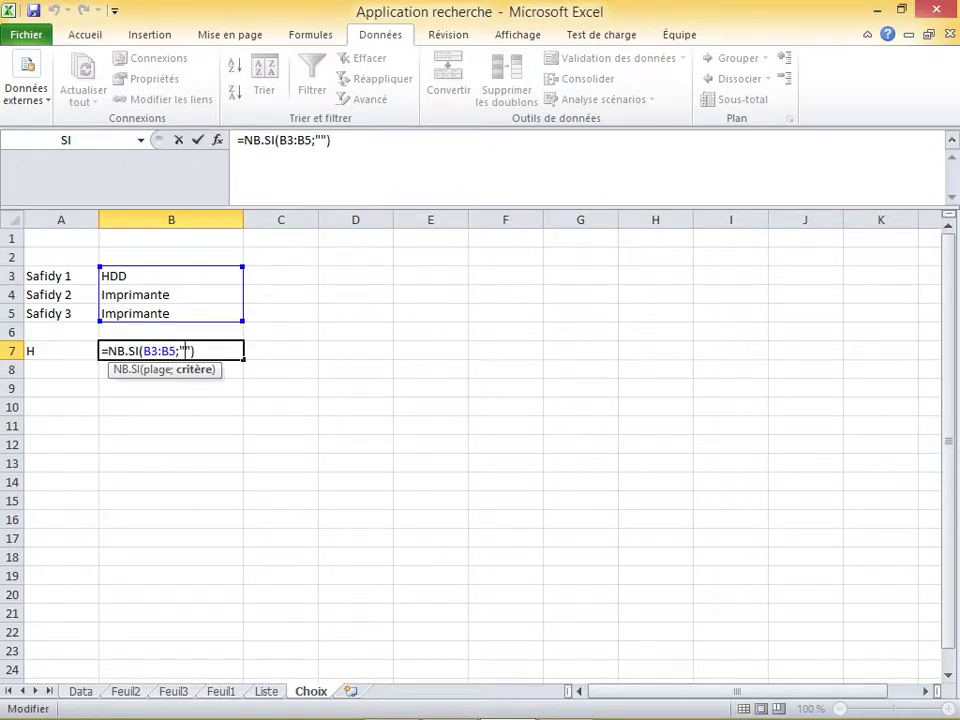
pyautogui.write('HDD')
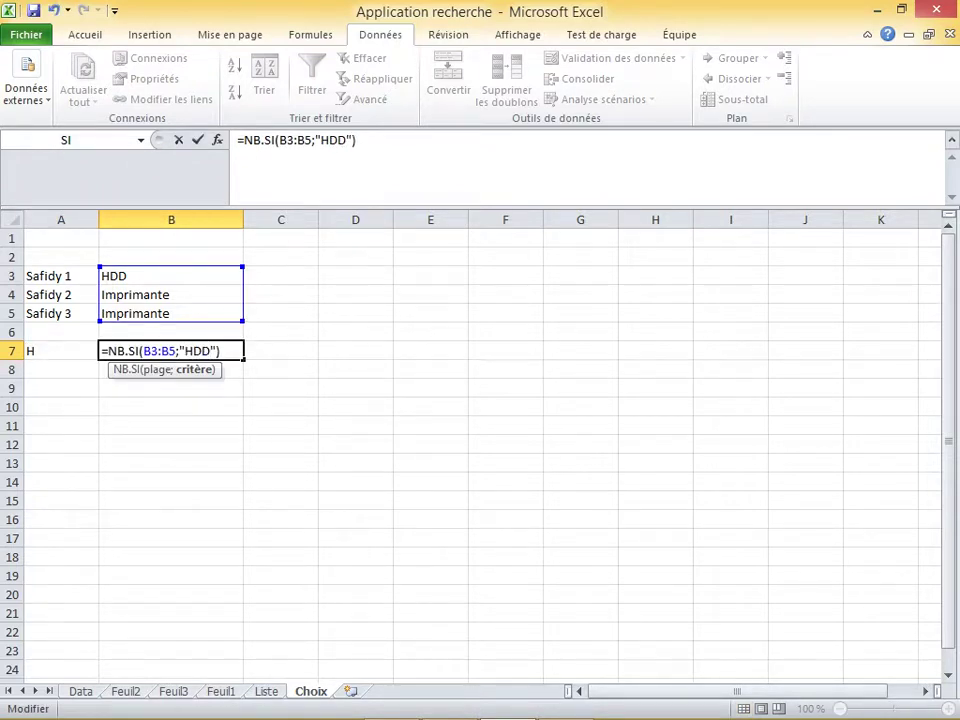
pyautogui.press('Right')
pyautogui.press('Right')
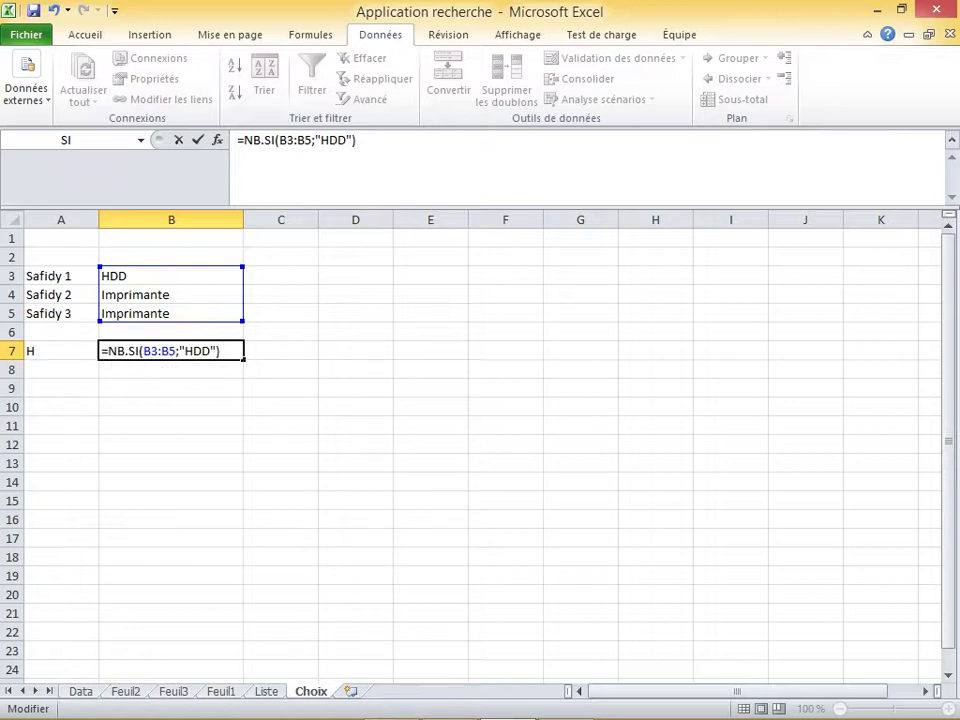
pyautogui.press('Return')
pyautogui.click(171, 351)
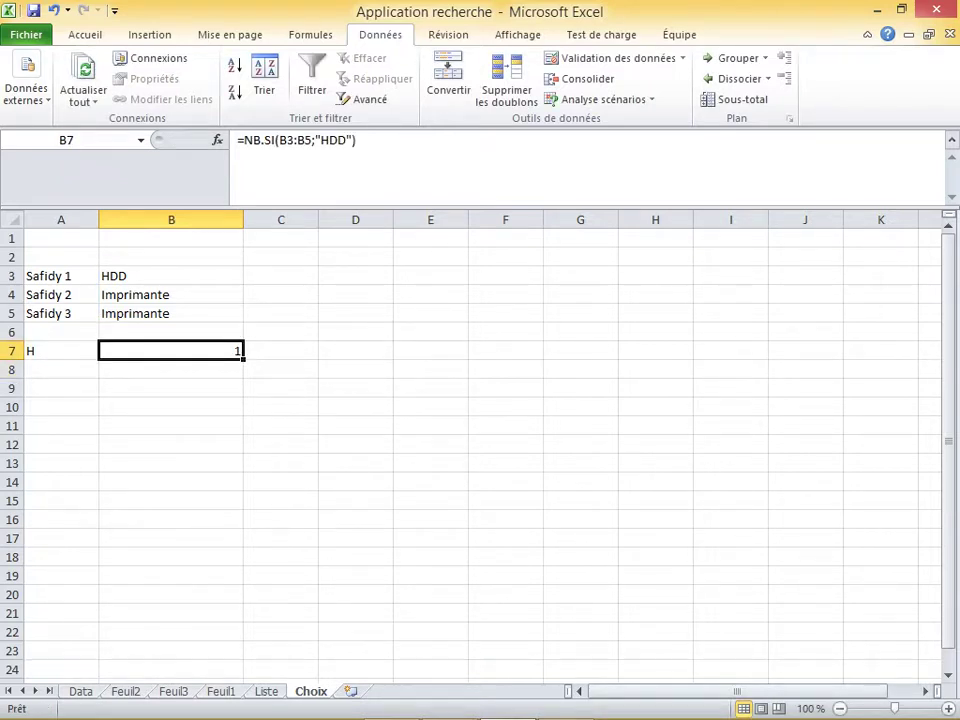
pyautogui.click(61, 257)
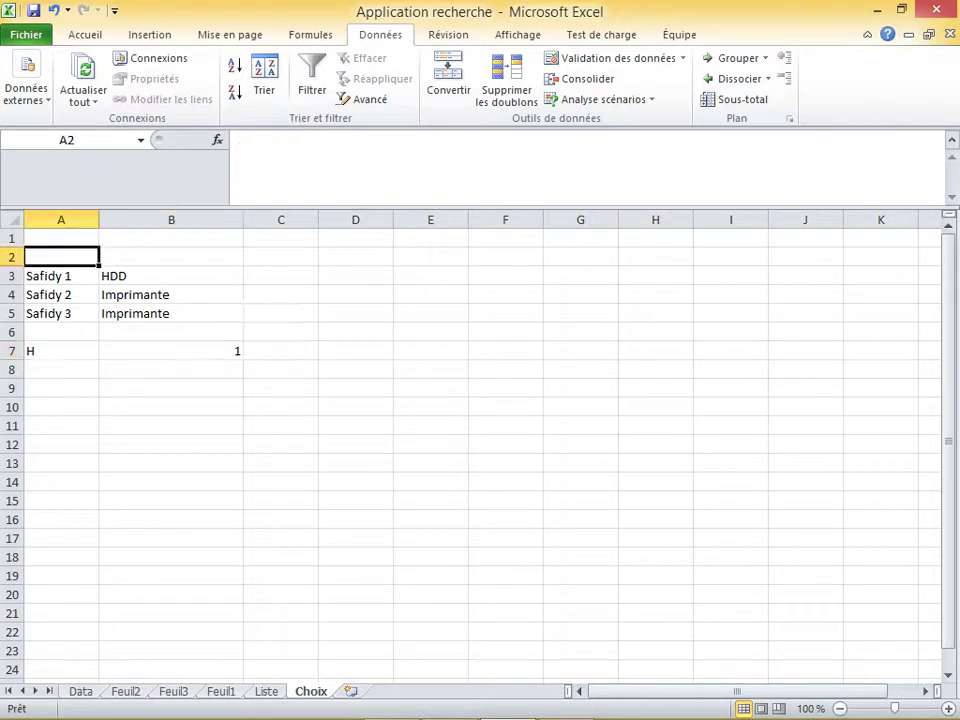
pyautogui.click(61, 332)
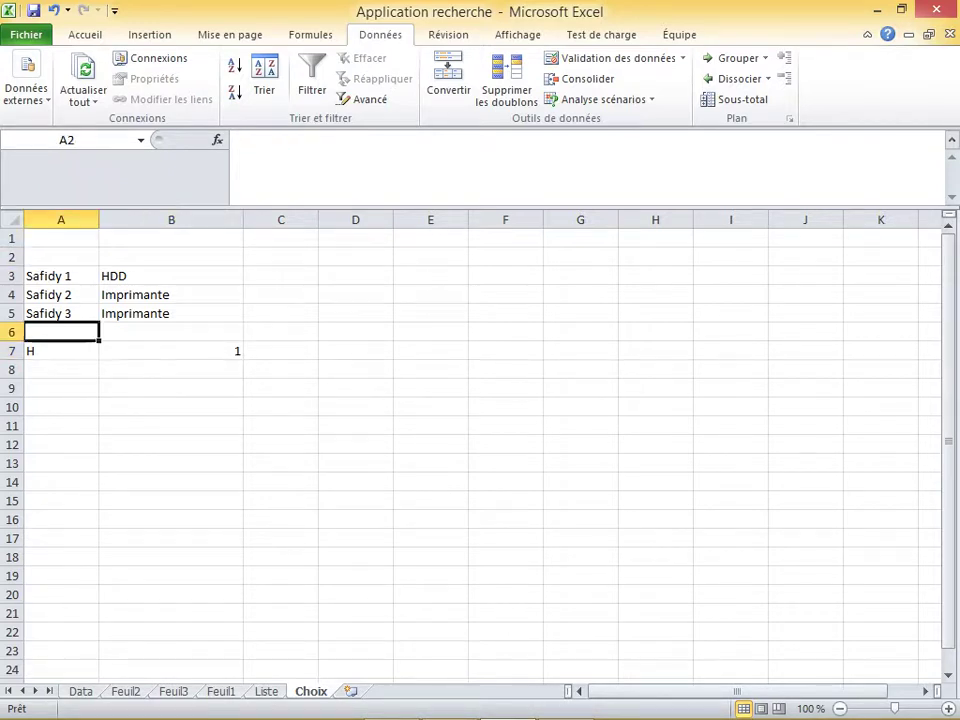
pyautogui.write('Sa')
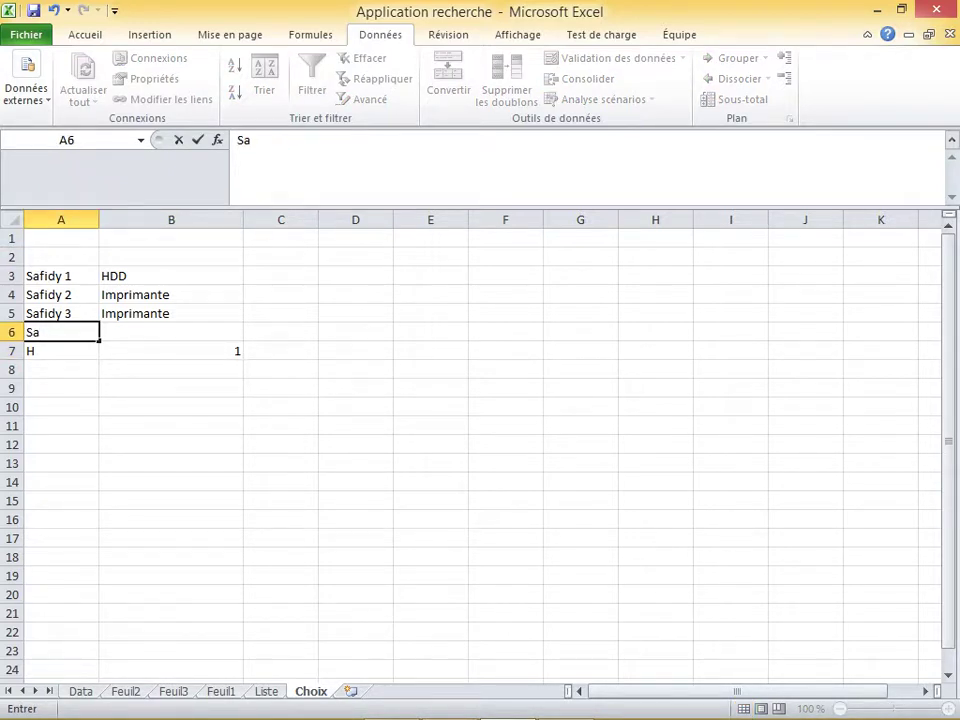
pyautogui.press('BackSpace')
pyautogui.press('BackSpace')
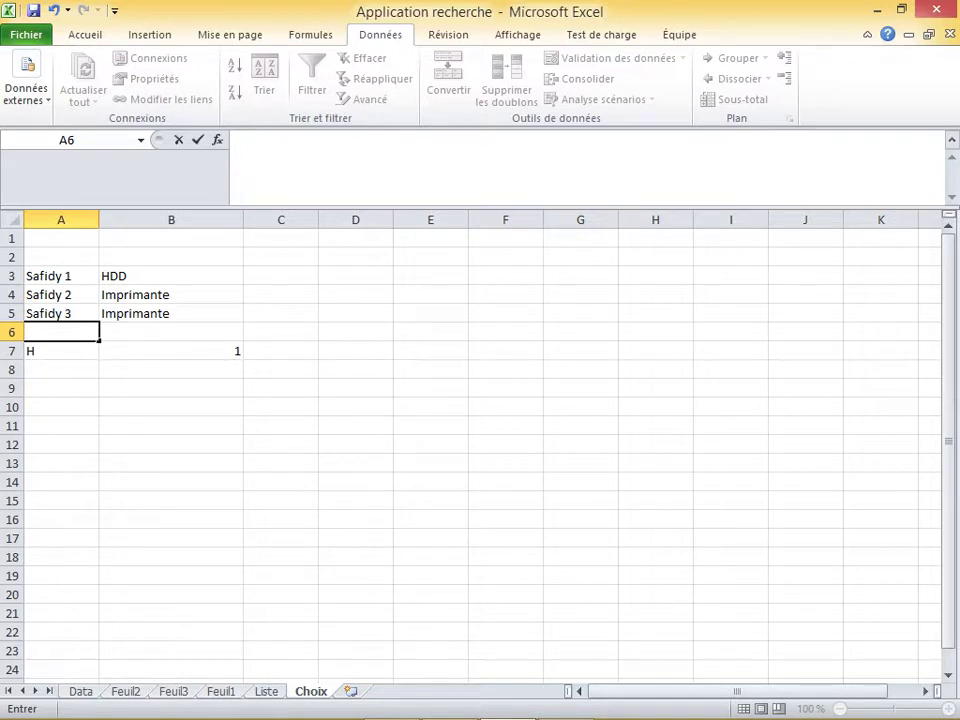
pyautogui.click(431, 276)
pyautogui.write('Safisy')
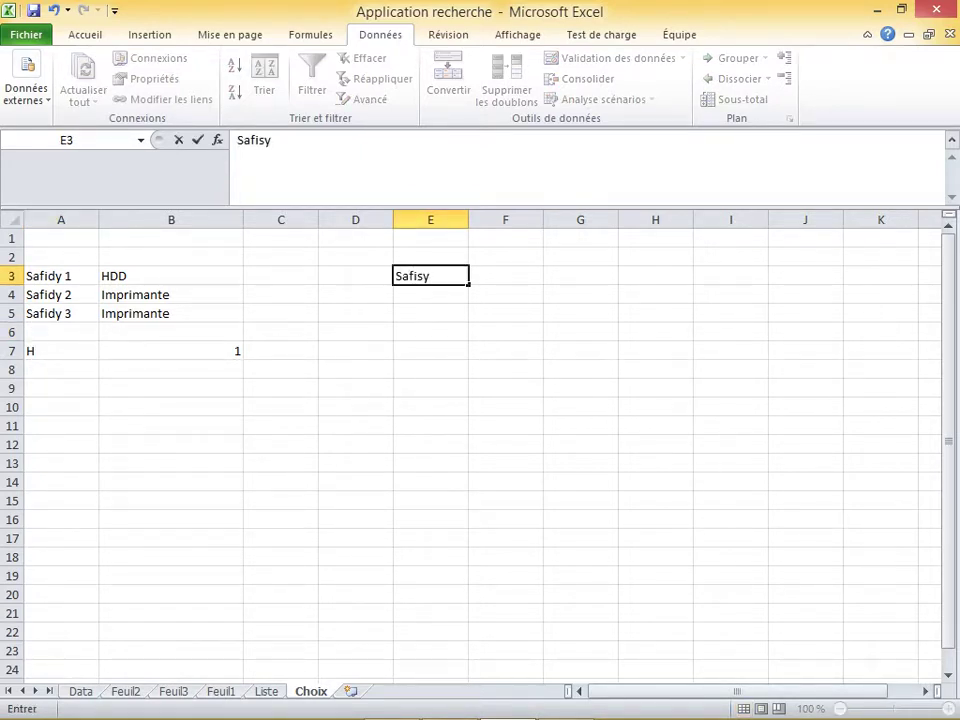
pyautogui.press('BackSpace')
pyautogui.press('BackSpace')
pyautogui.press('BackSpace')
pyautogui.press('BackSpace')
pyautogui.press('BackSpace')
pyautogui.press('BackSpace')
# Enter the label Safidy 4 in cell A6 below Safidy 3
pyautogui.click(61, 332)
pyautogui.write('Sa')
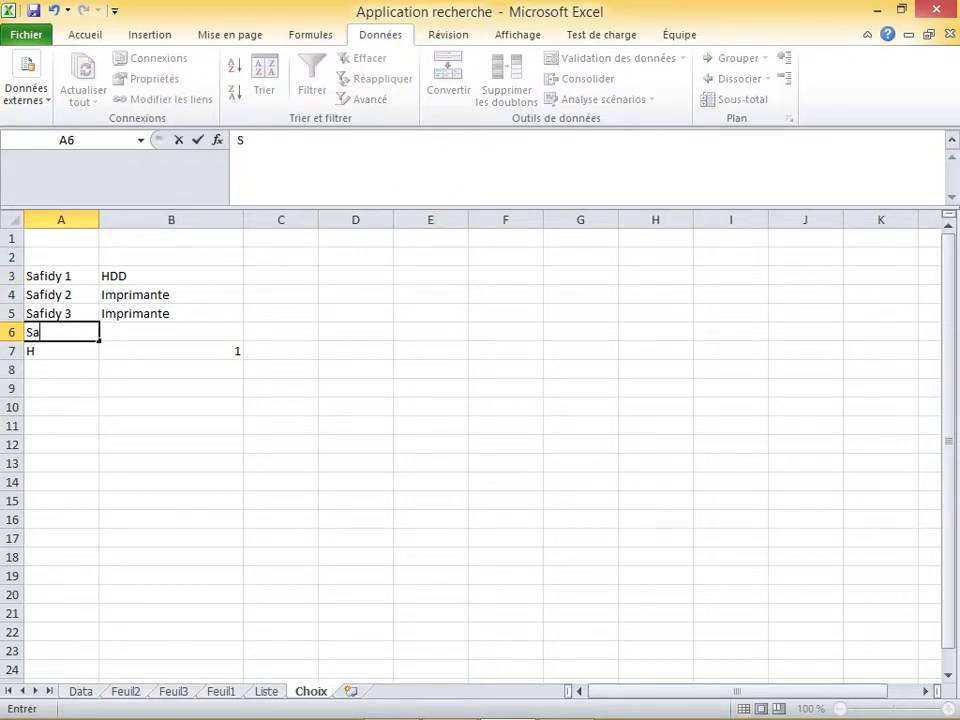
pyautogui.write('fidy 4')
pyautogui.press('Tab')
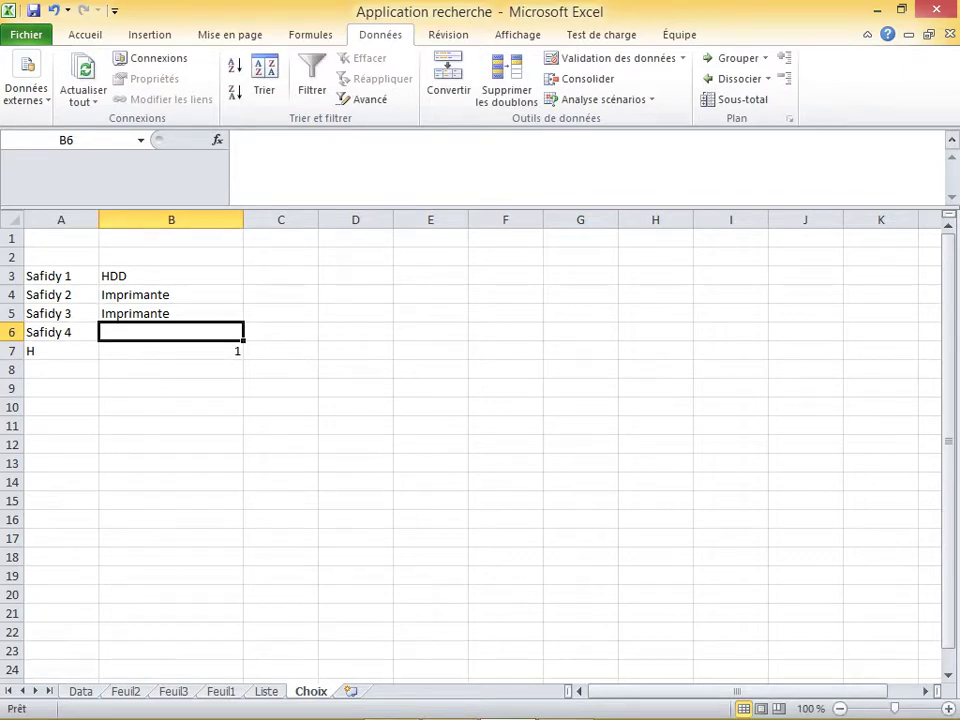
# Fill the drop-down cell B5 down into B6 so that Safidy 4 has the same item list
pyautogui.click(171, 314)
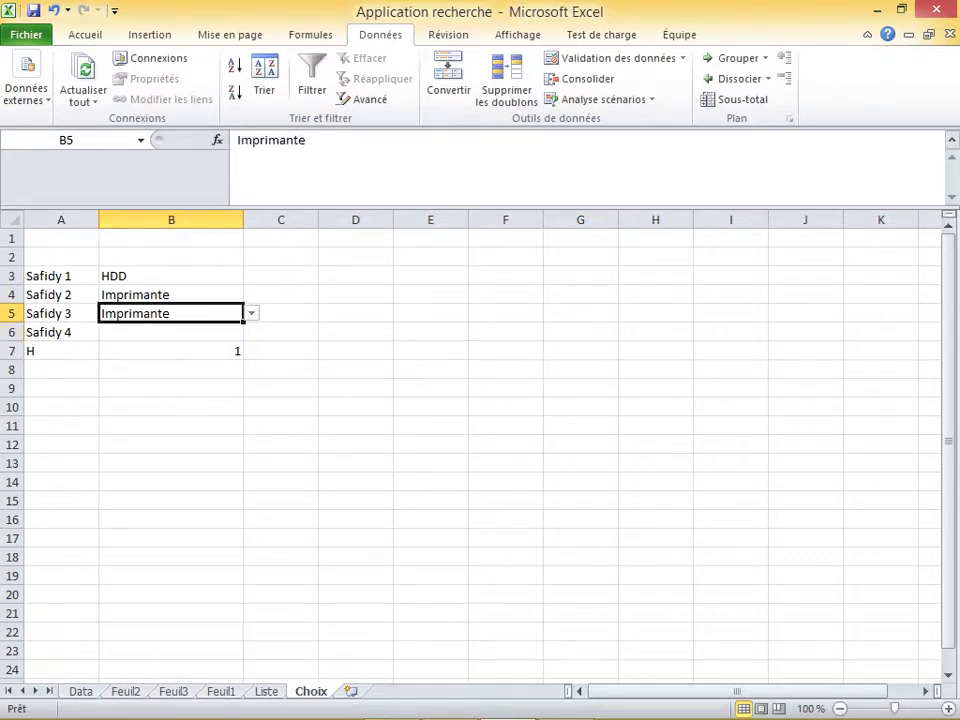
pyautogui.moveTo(243, 322); pyautogui.dragTo(245, 342)
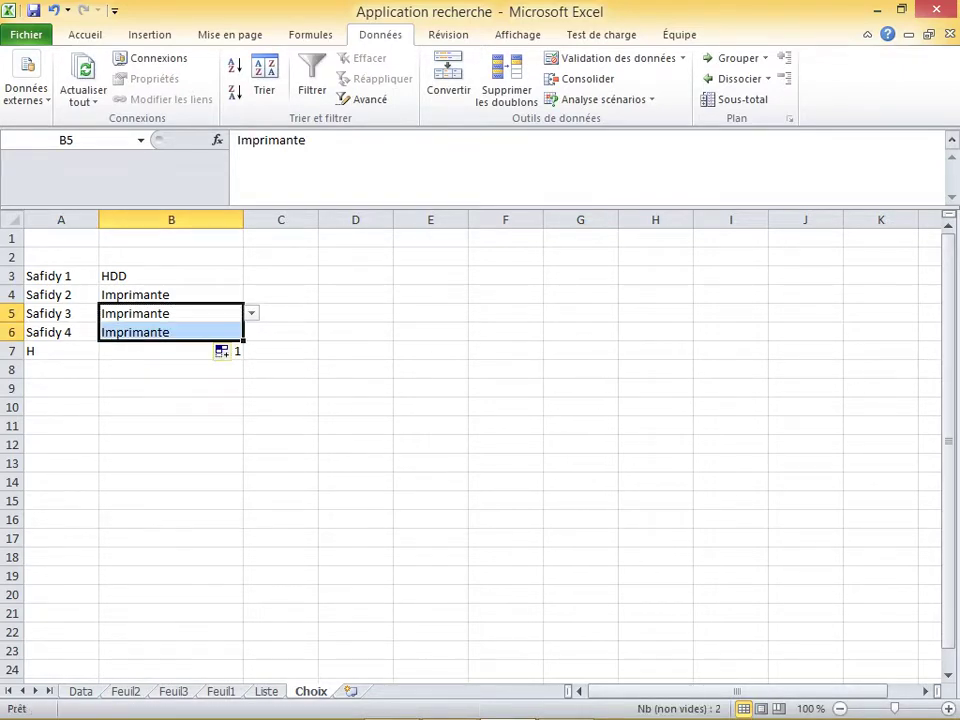
pyautogui.click(280, 332)
# Choose HDD from the drop-down list in cell B6 for Safidy 4
pyautogui.click(171, 332)
pyautogui.hotkey('alt', 'Down')
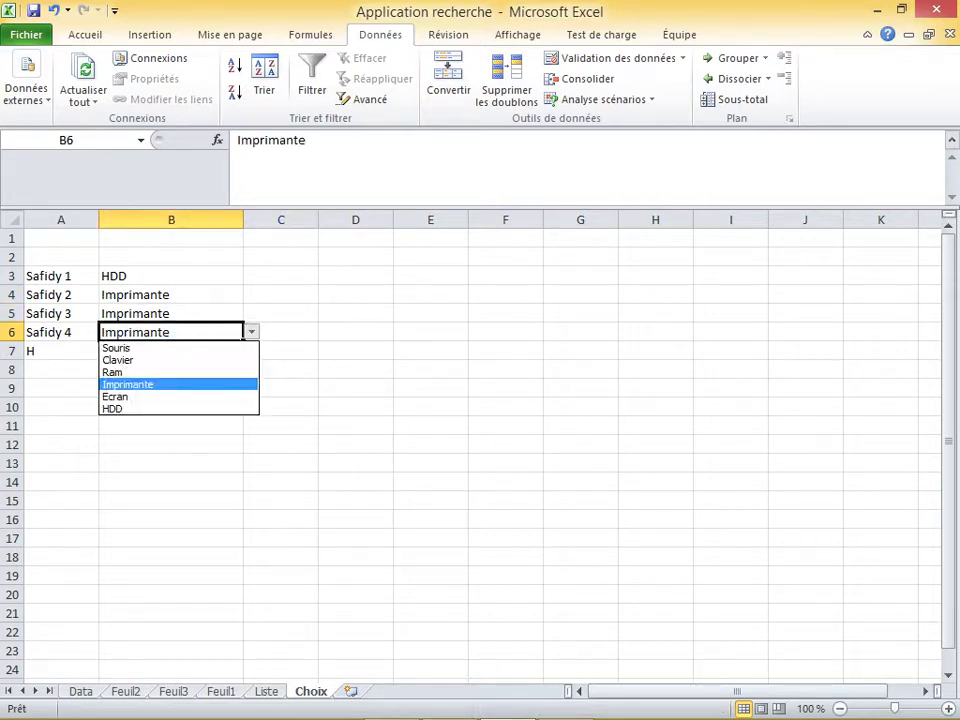
pyautogui.press('Up')
pyautogui.press('Up')
pyautogui.press('Up')
pyautogui.press('Down')
pyautogui.press('Down')
pyautogui.press('Down')
pyautogui.press('Down')
pyautogui.press('Down')
pyautogui.press('Return')
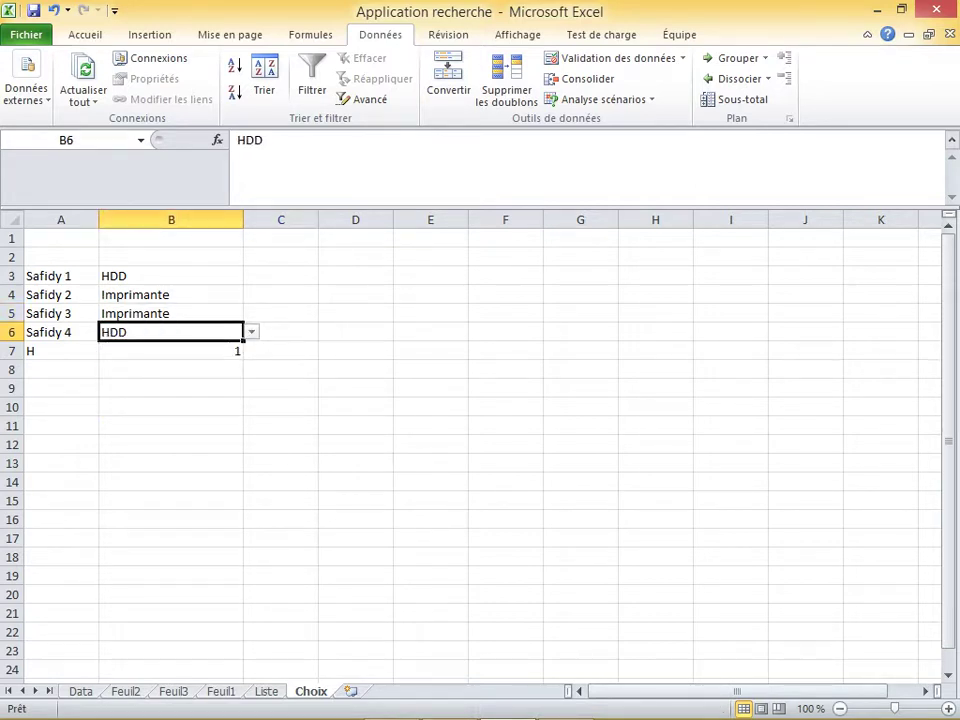
pyautogui.click(280, 388)
pyautogui.click(171, 351)
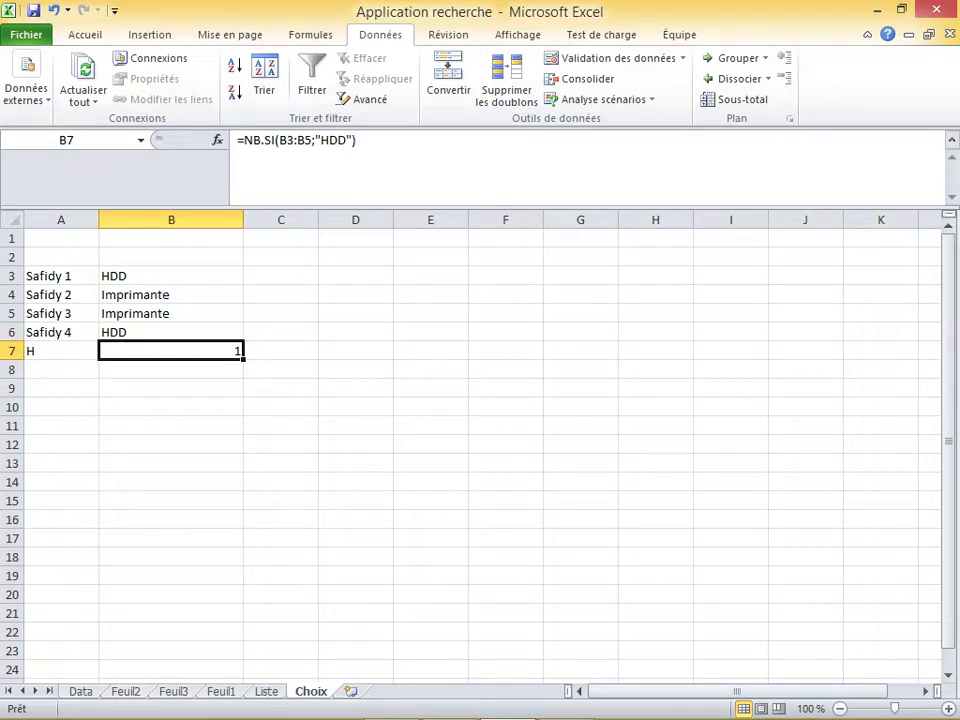
pyautogui.click(171, 370)
pyautogui.doubleClick(171, 351)
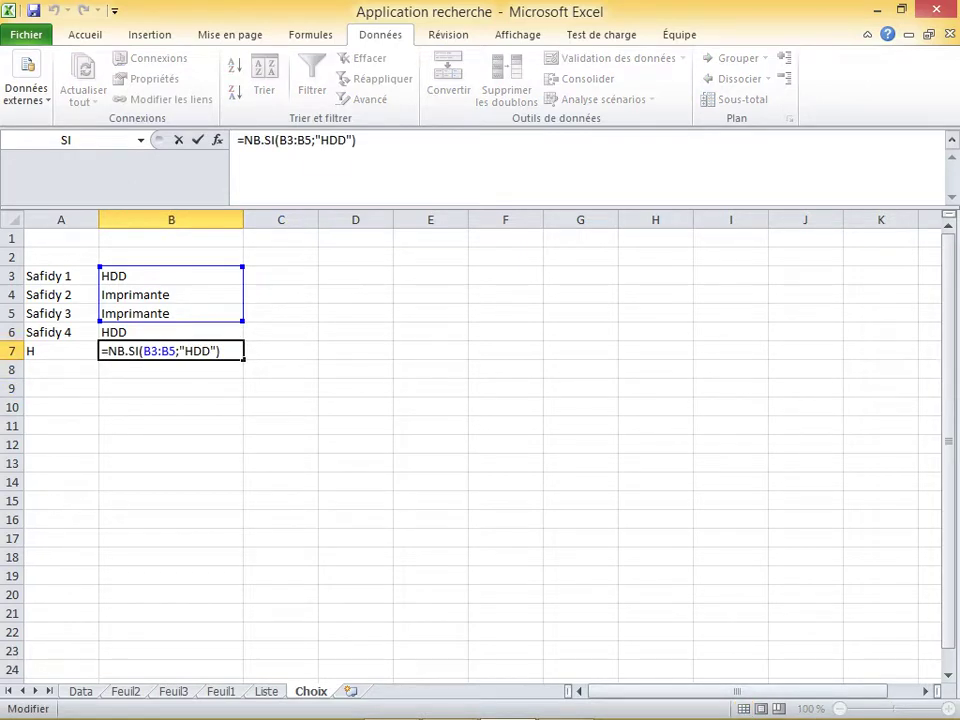
pyautogui.press('Return')
# Extend the range of the NB.SI formula in cell B7 to B3:B6, keeping the "HDD" criterion
pyautogui.click(171, 351)
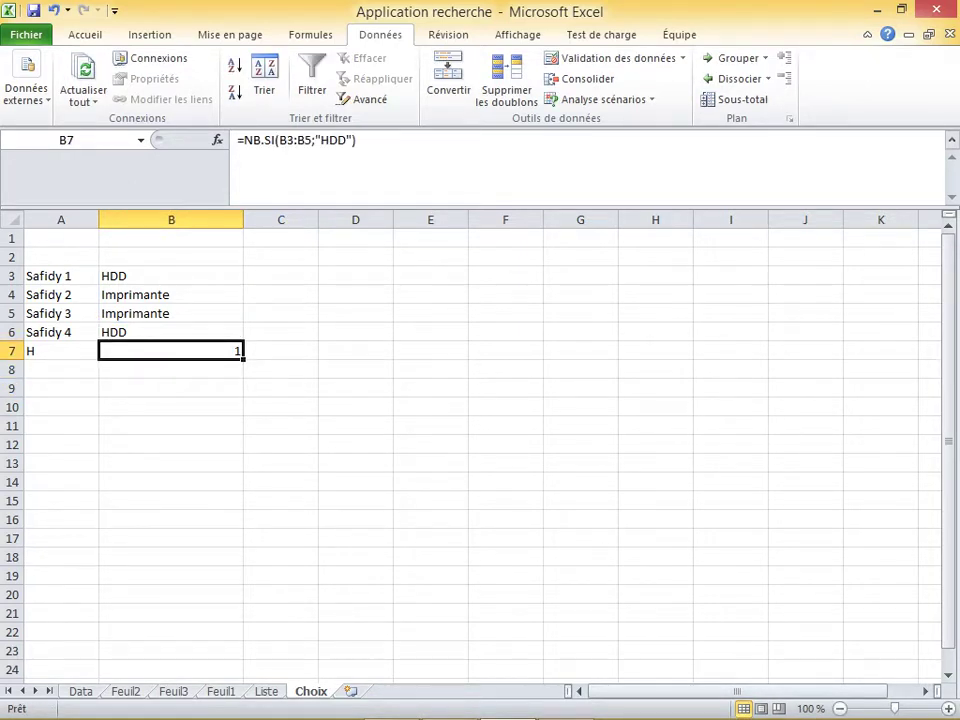
pyautogui.press('Up')
pyautogui.press('Down')
pyautogui.press('F2')
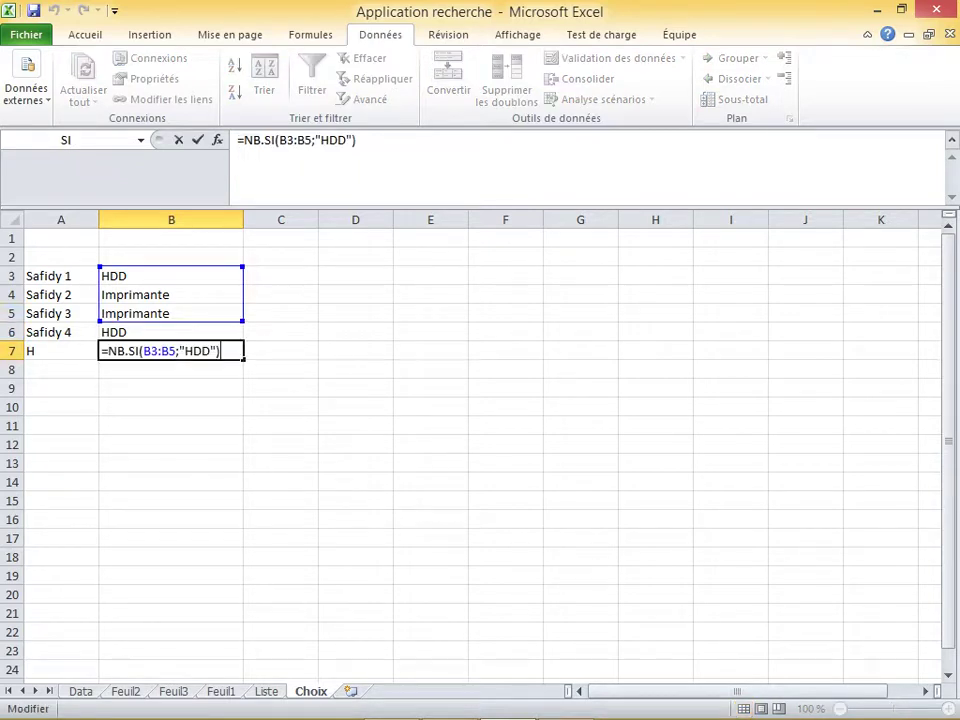
pyautogui.press('Left')
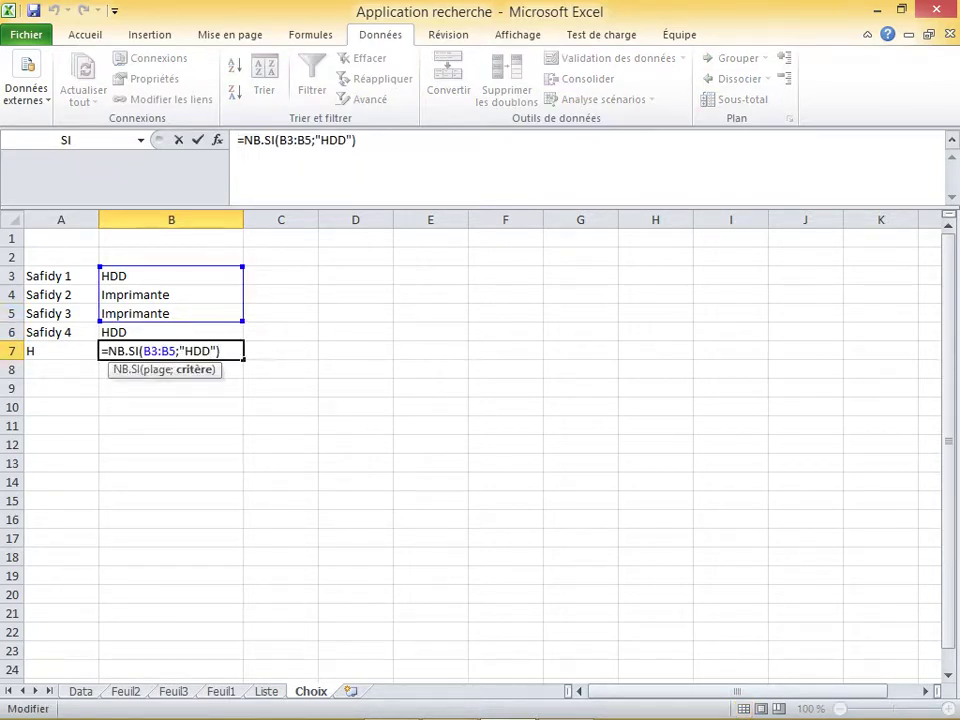
pyautogui.press('Left')
pyautogui.press('Left')
pyautogui.press('Left')
pyautogui.press('Left')
pyautogui.press('Left')
pyautogui.press('Left')
pyautogui.press('Left')
pyautogui.press('BackSpace')
pyautogui.press('BackSpace')
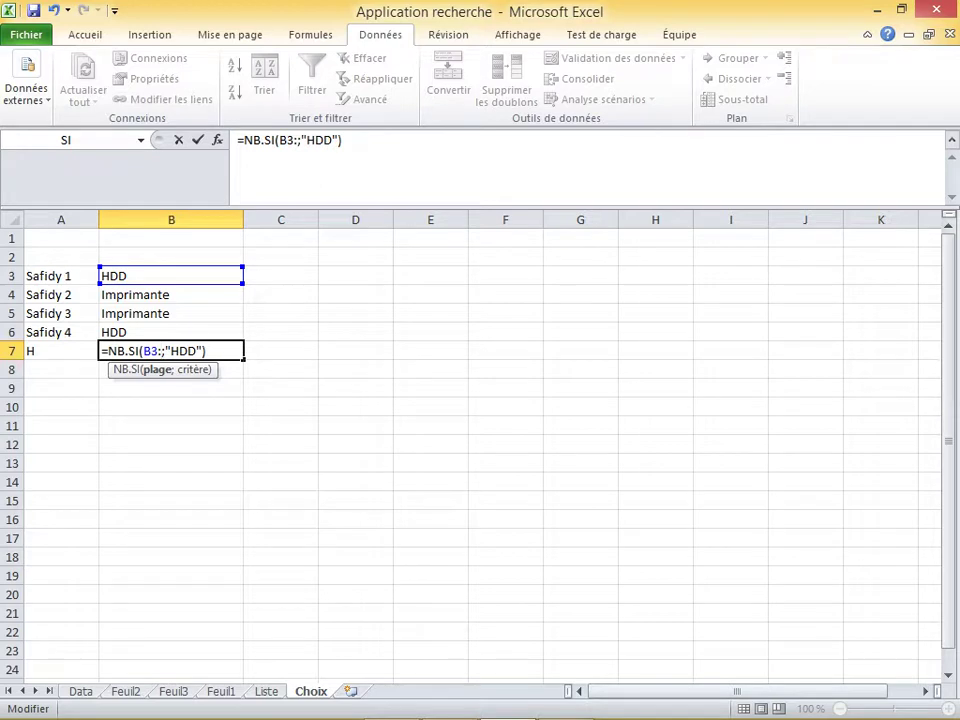
pyautogui.write('B6')
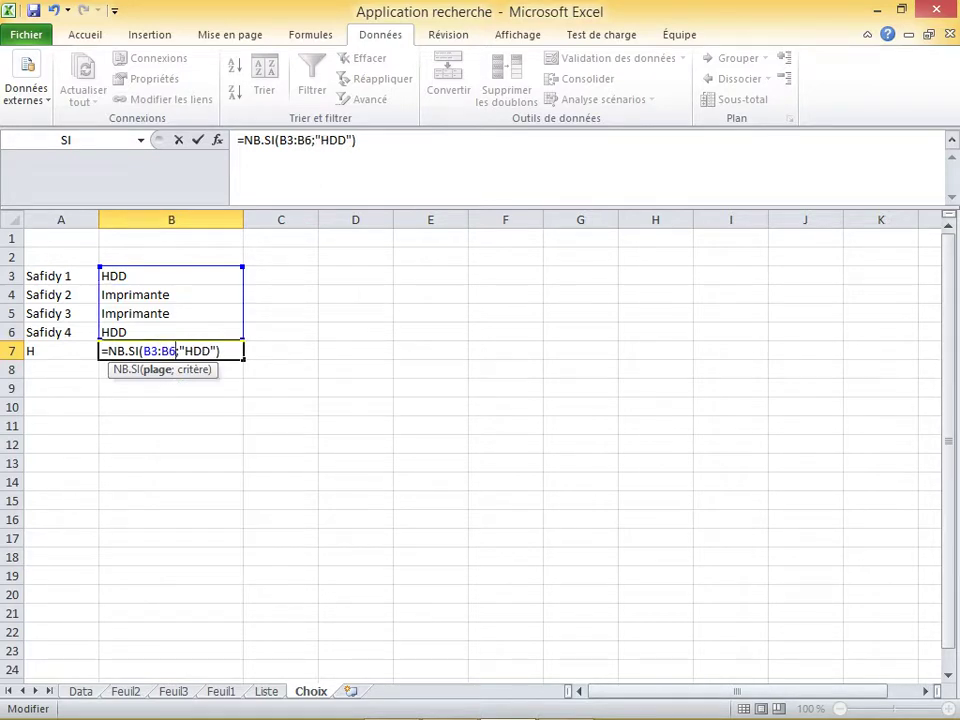
pyautogui.press('Return')
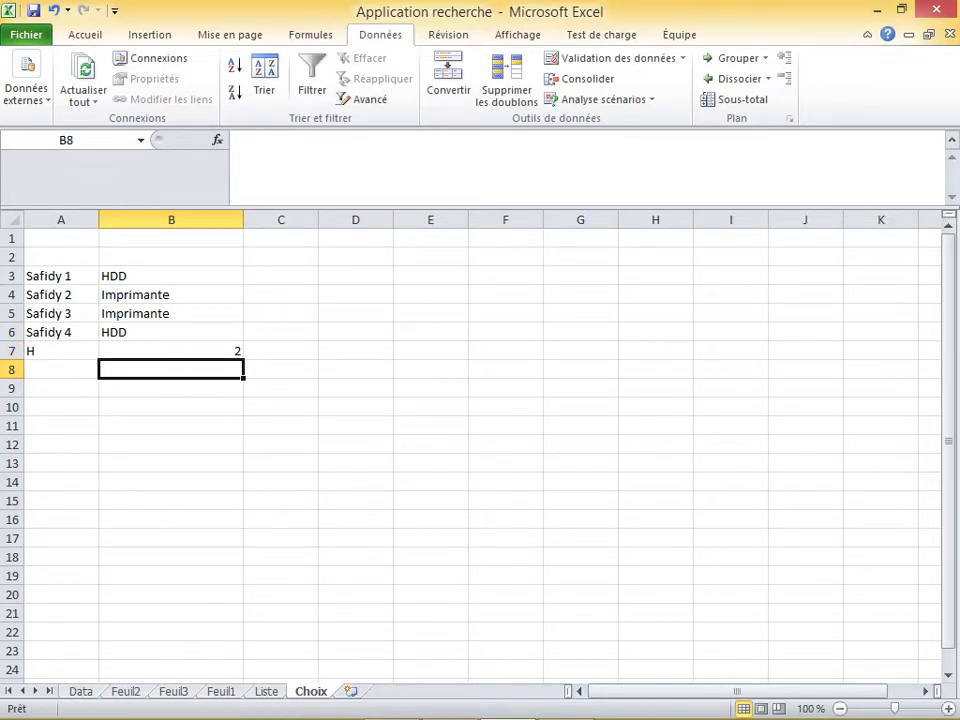
# Replace the label in cell A7 with Somme HDD
pyautogui.click(171, 276)
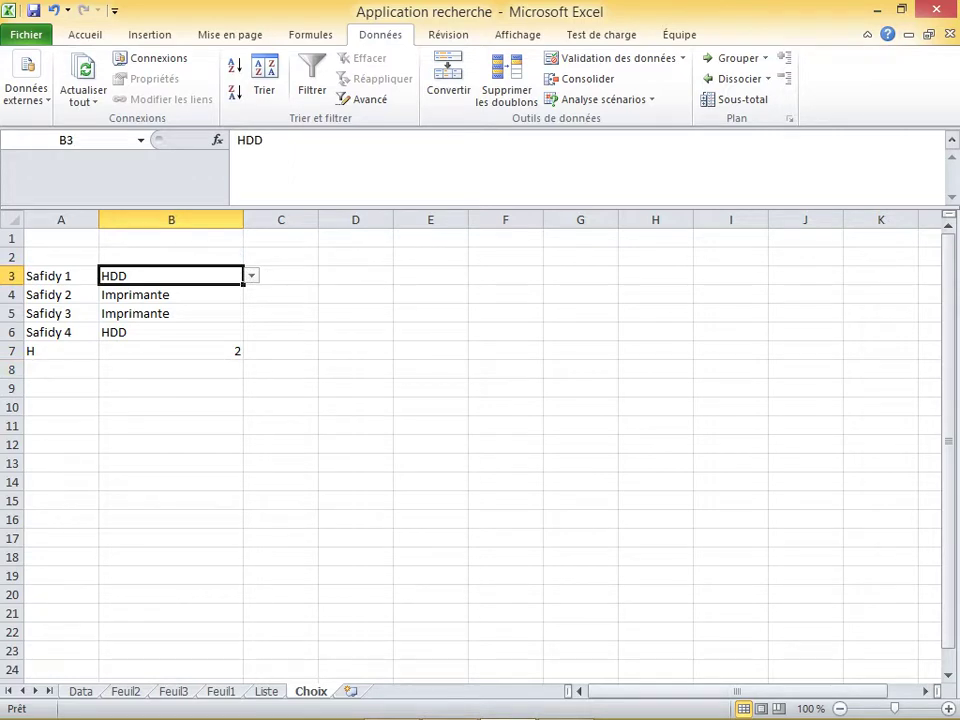
pyautogui.doubleClick(61, 351)
pyautogui.press('BackSpace')
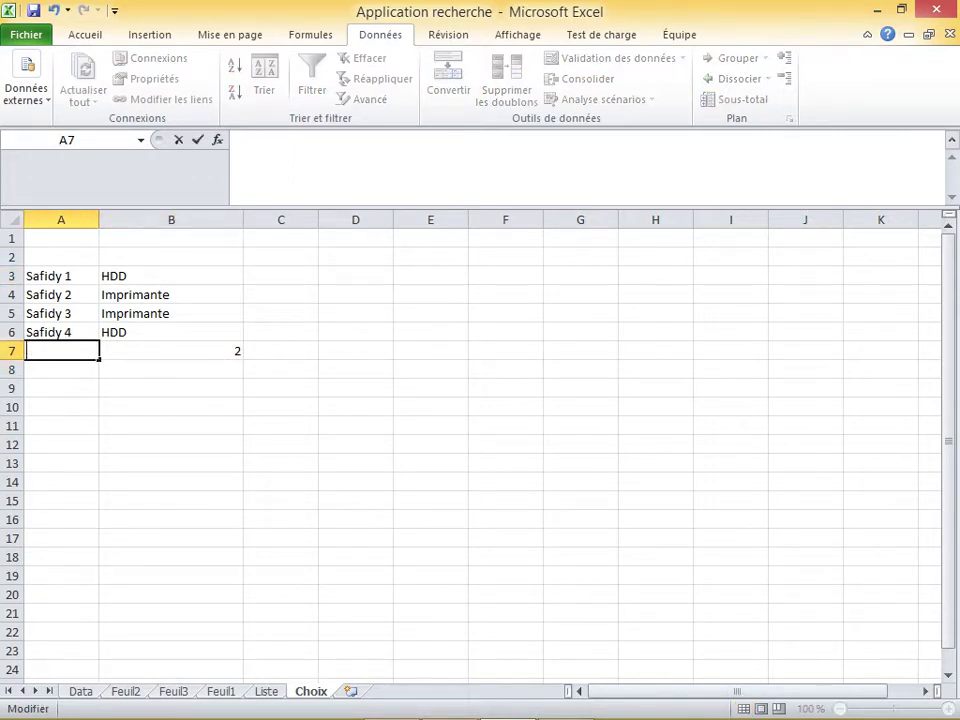
pyautogui.write('Somme HDD')
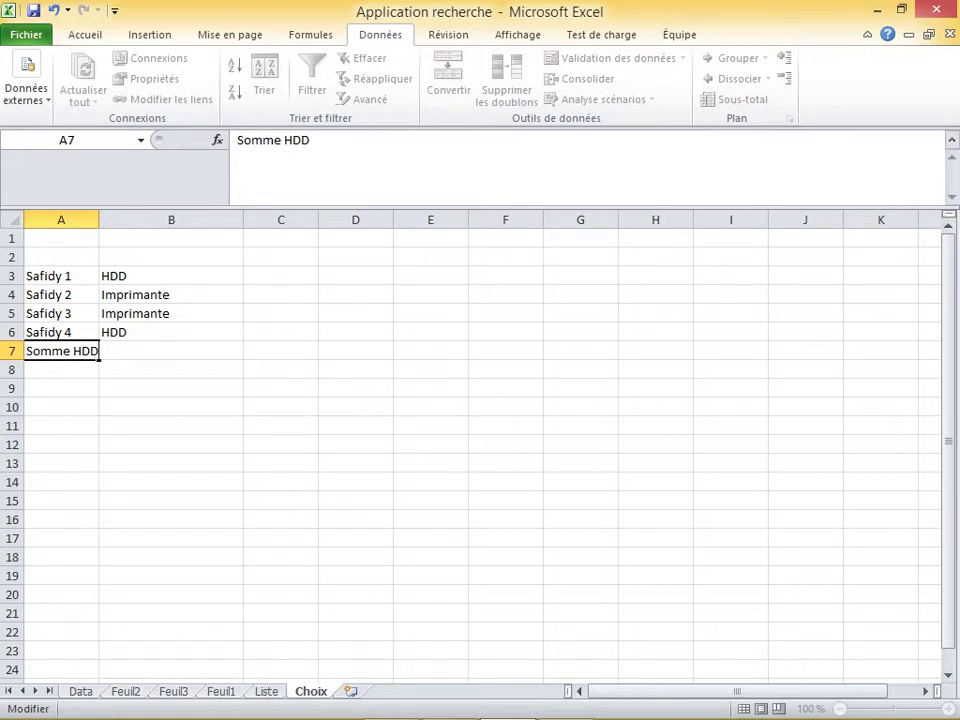
pyautogui.press('Return')
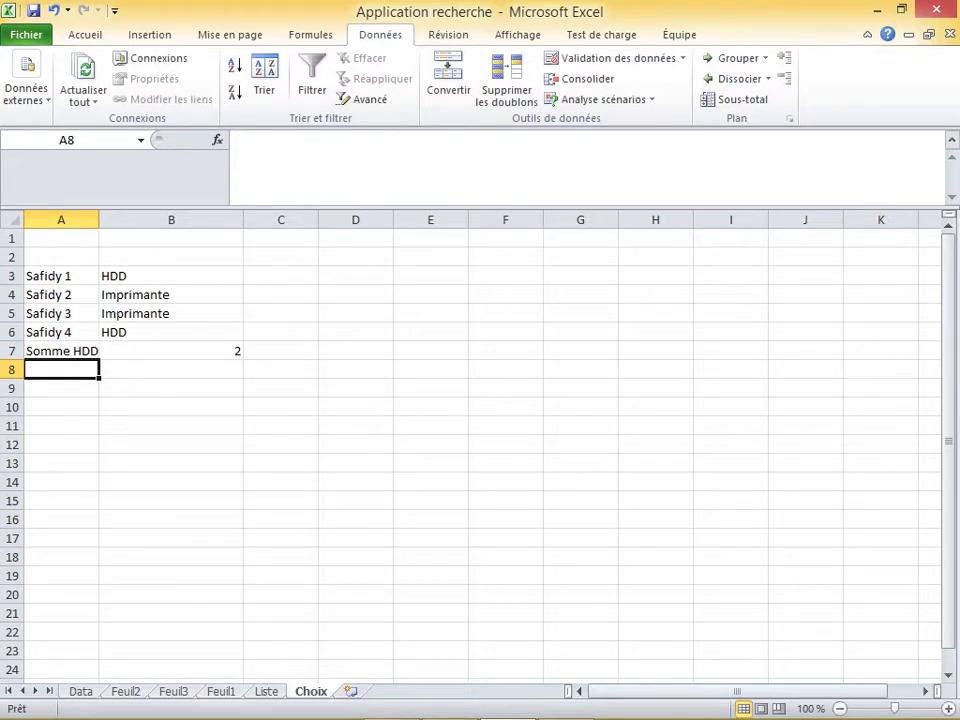
# Enter the label Somme Imprimante in cell A8 and widen column A until the label fits
pyautogui.write('So')
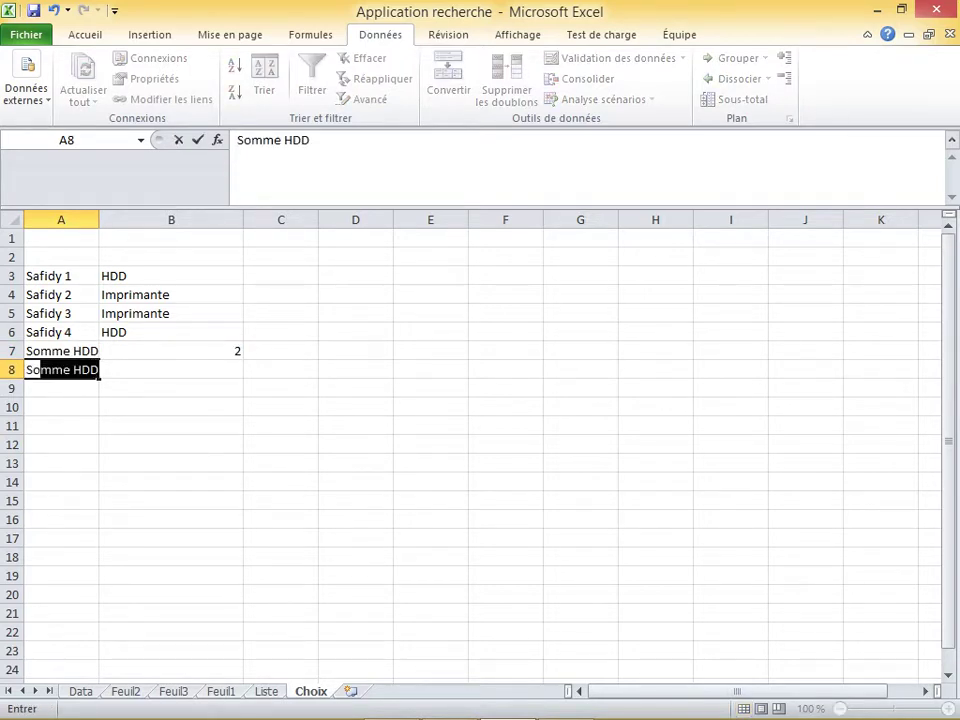
pyautogui.write('mme IMp')
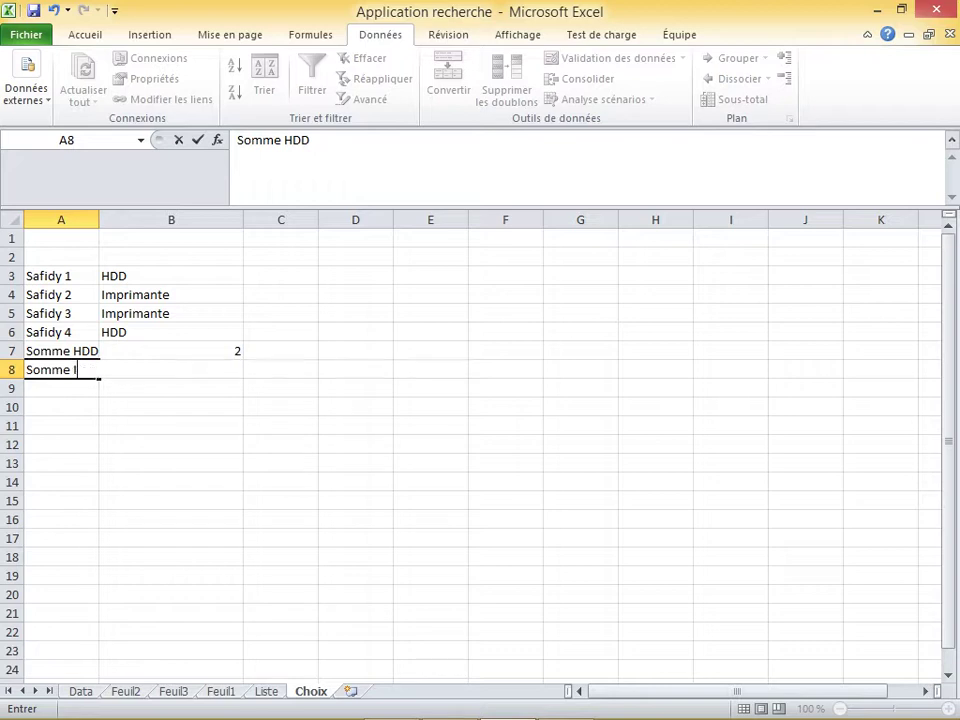
pyautogui.press('BackSpace')
pyautogui.press('BackSpace')
pyautogui.write('mprimate')
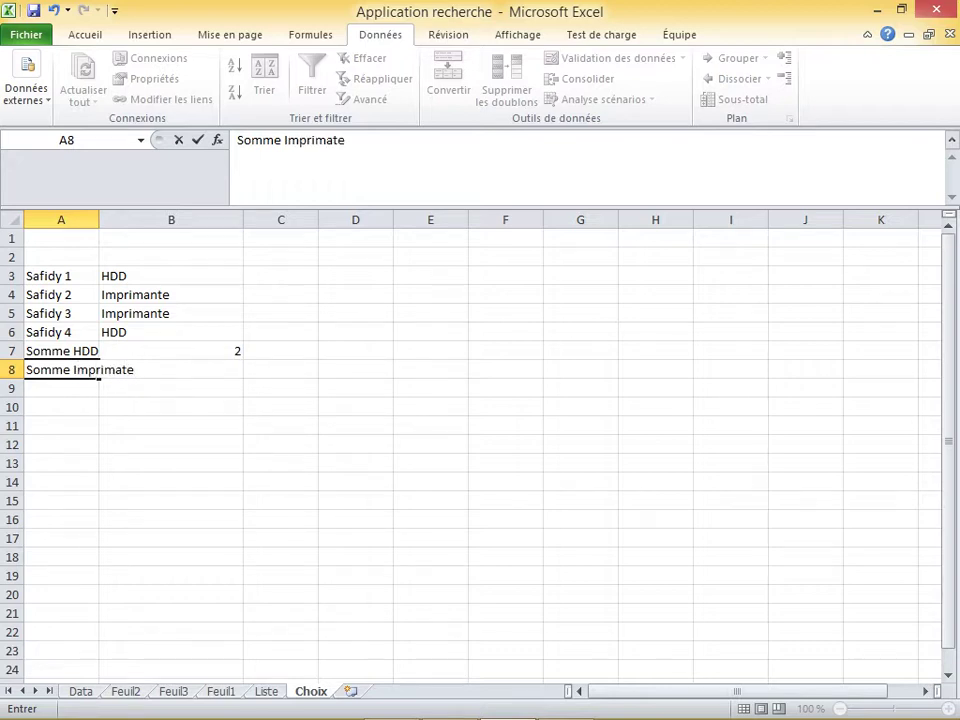
pyautogui.press('BackSpace')
pyautogui.press('BackSpace')
pyautogui.write('nte')
pyautogui.click(280, 519)
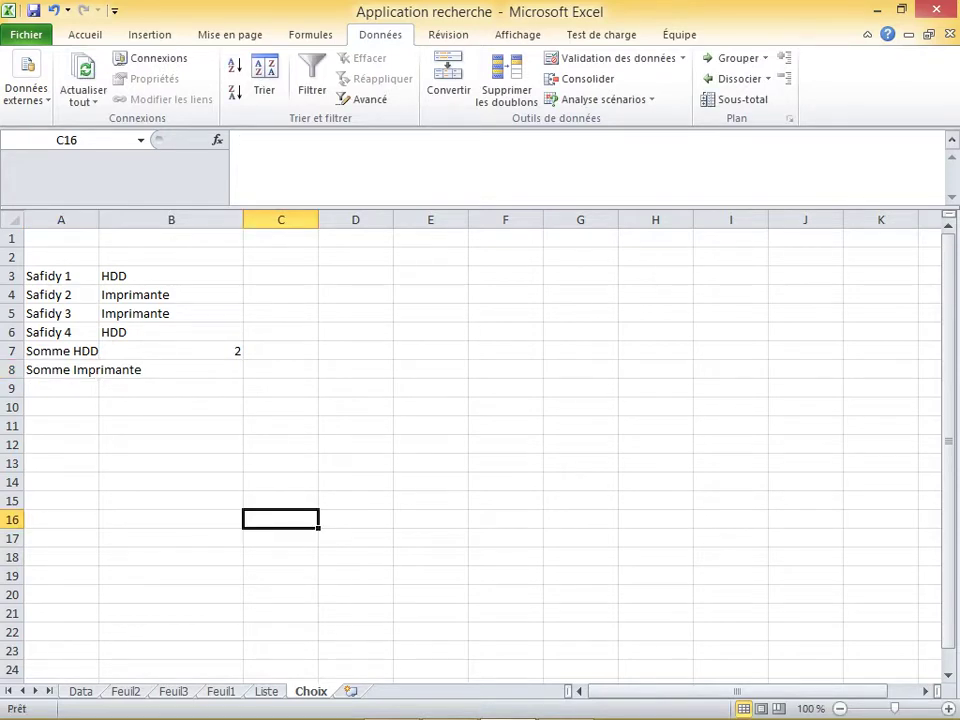
pyautogui.moveTo(99, 219); pyautogui.dragTo(147, 219)
# Enter an NB.SI formula in cell B8 over the range B3:B6 with an empty "" criterion
pyautogui.click(219, 369)
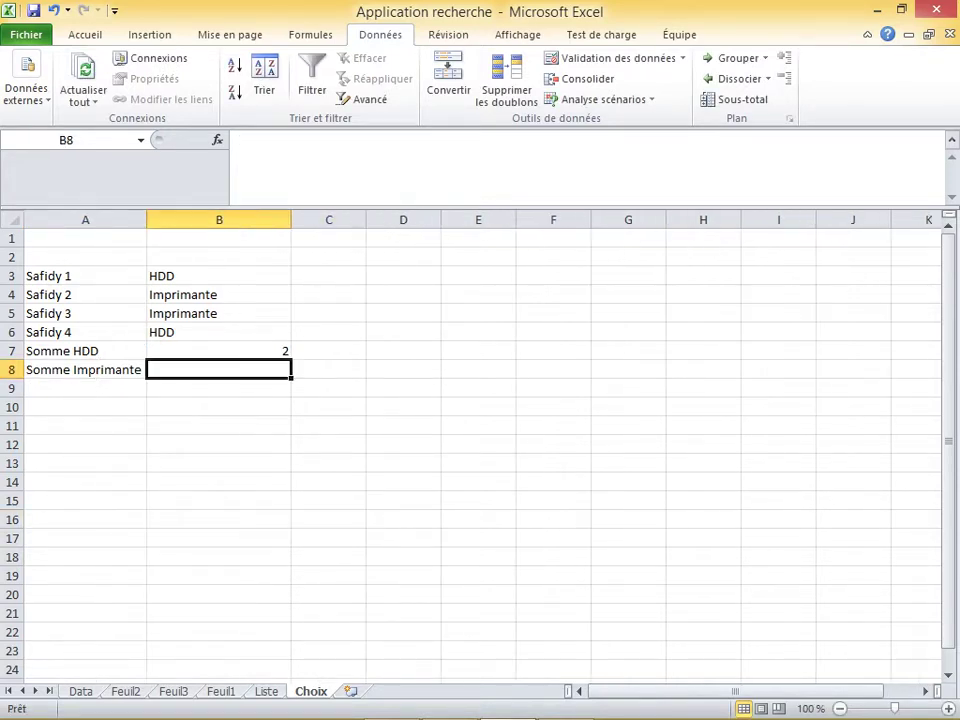
pyautogui.write('=')
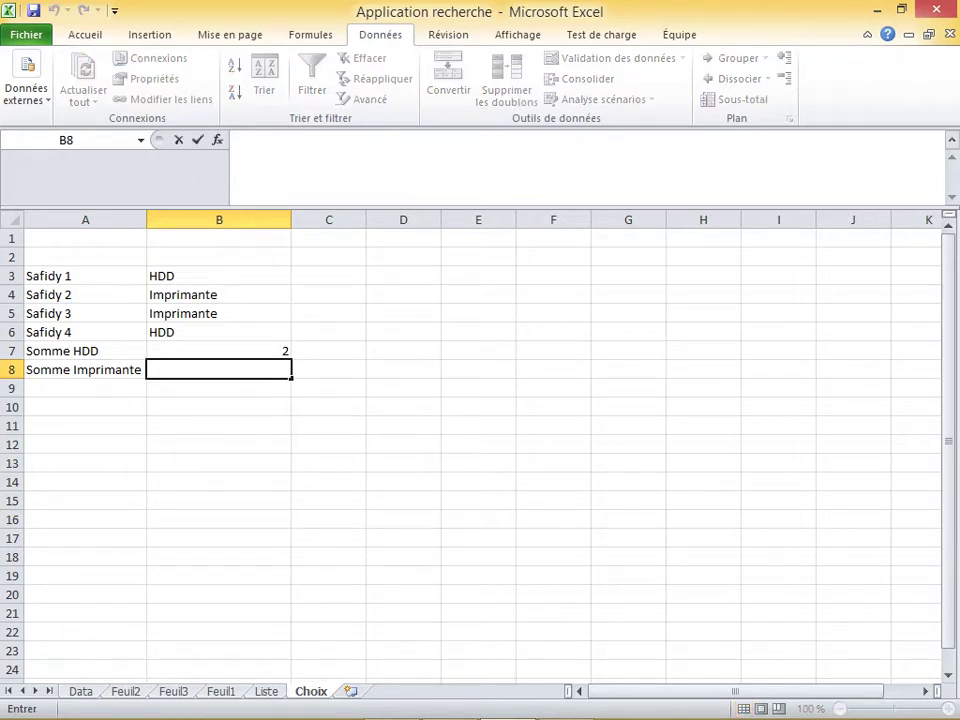
pyautogui.write('nb')
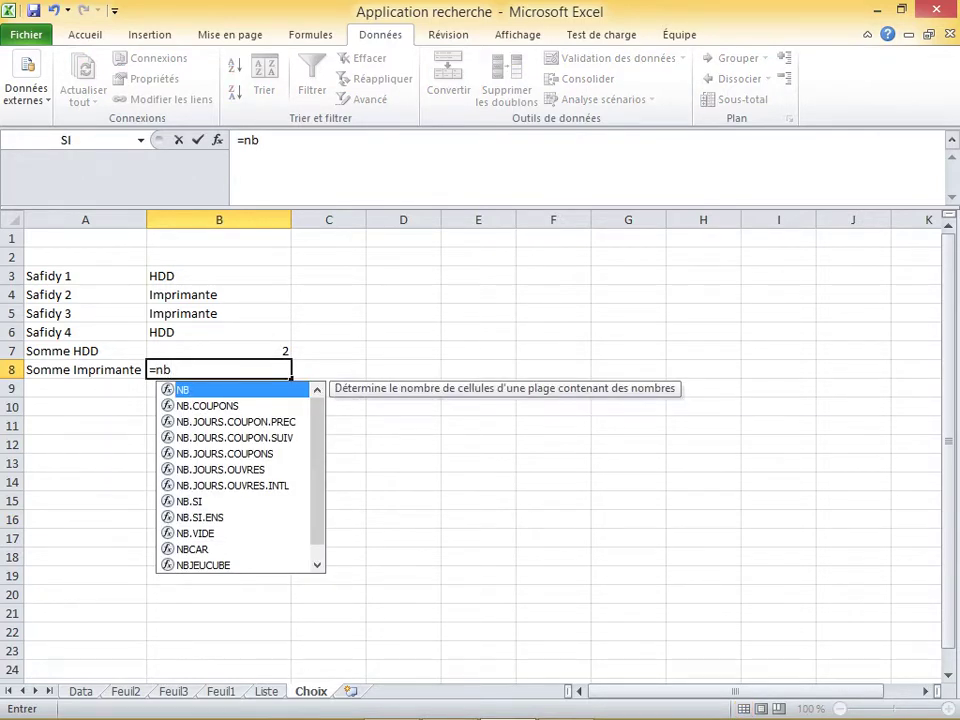
pyautogui.write('.si')
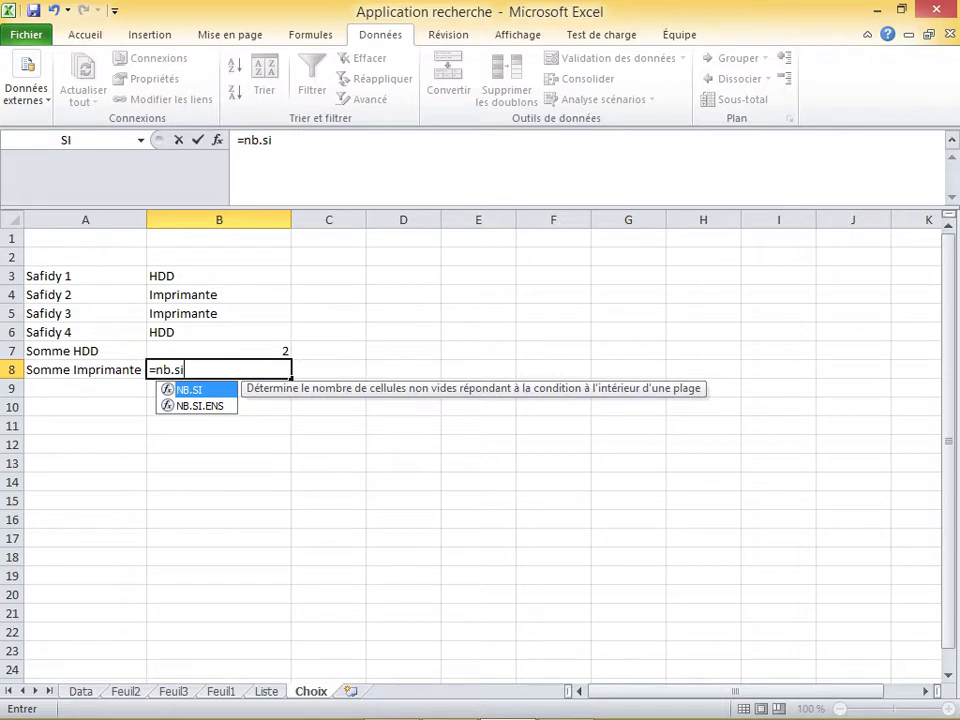
pyautogui.write('(')
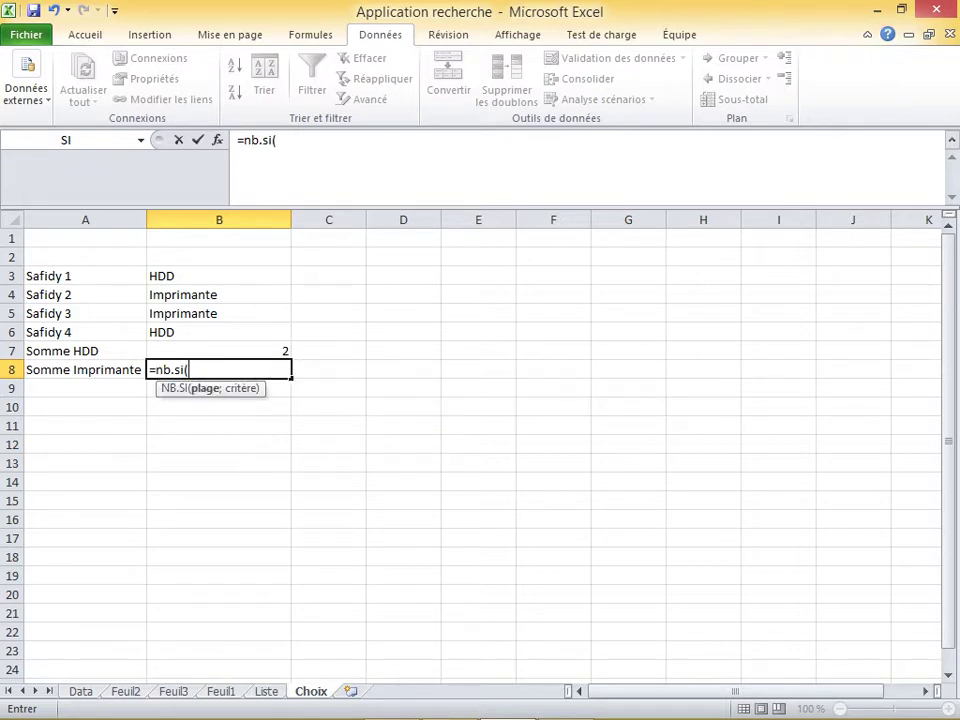
pyautogui.moveTo(270, 278); pyautogui.dragTo(284, 333)
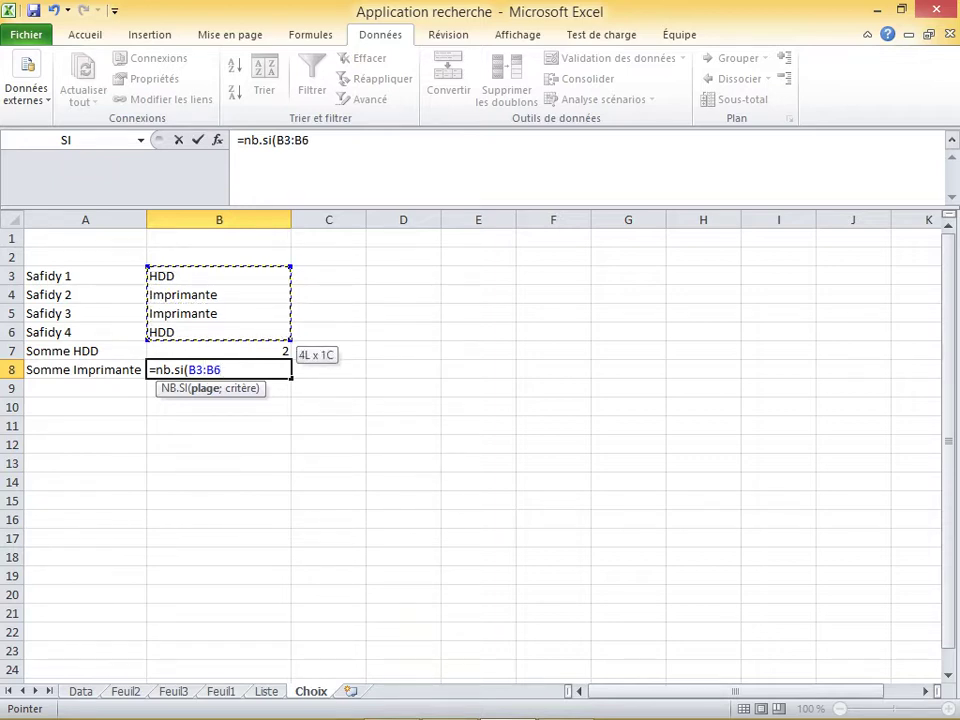
pyautogui.write(';')
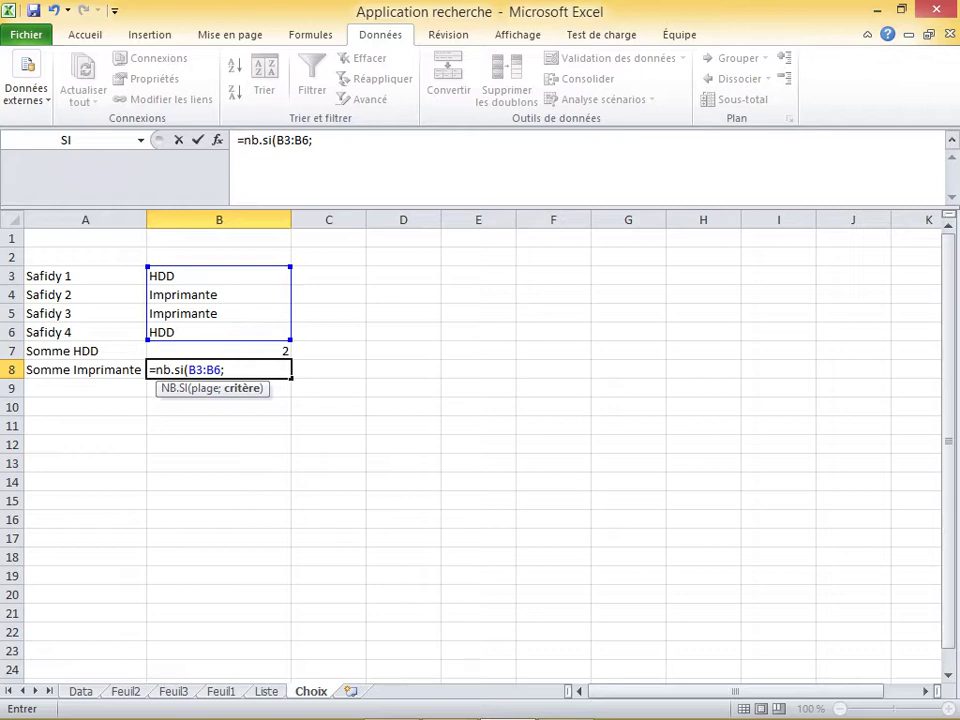
pyautogui.write('""')
pyautogui.press('Left')
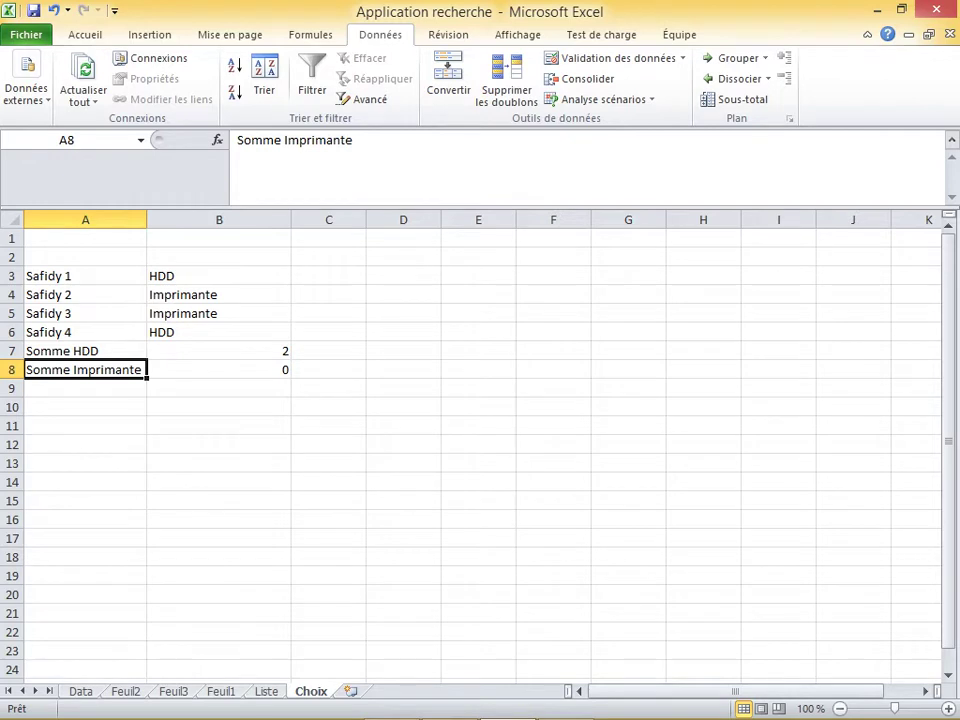
# Fill in the empty criterion of the NB.SI formula in cell B8 with "Imprimante"
pyautogui.press('Right')
pyautogui.press('F2')
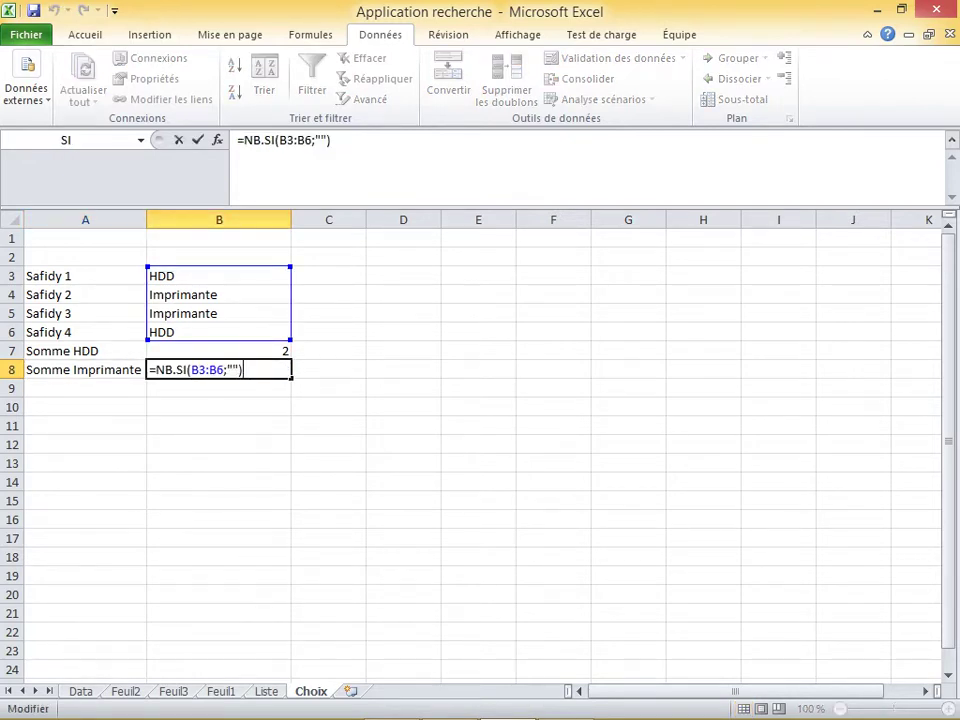
pyautogui.press('Left')
pyautogui.press('Left')
pyautogui.write('Imp')
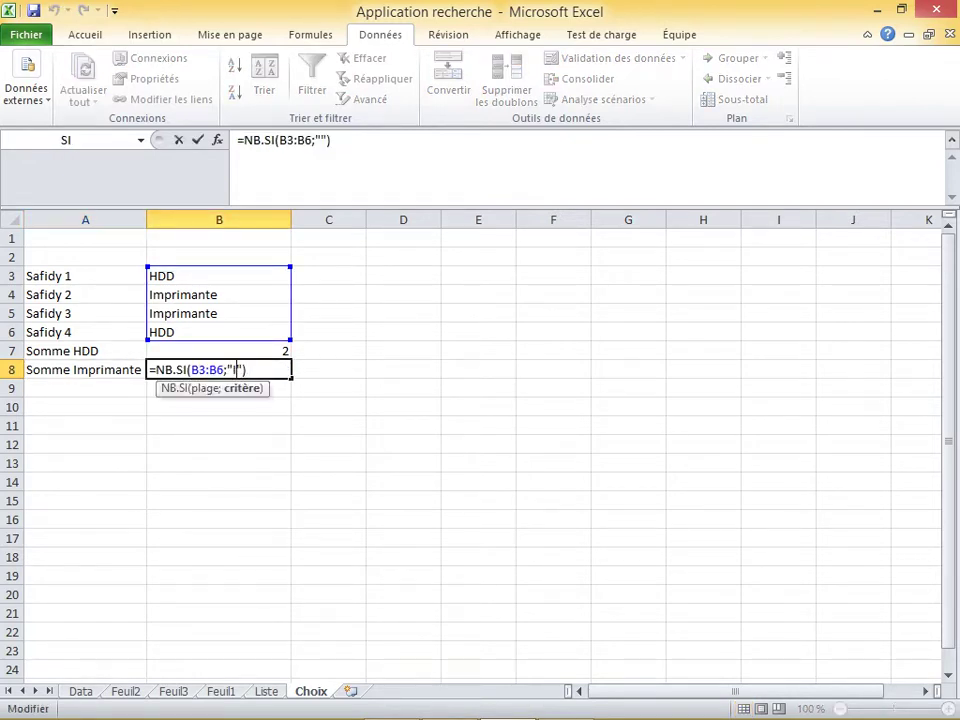
pyautogui.write('rimat')
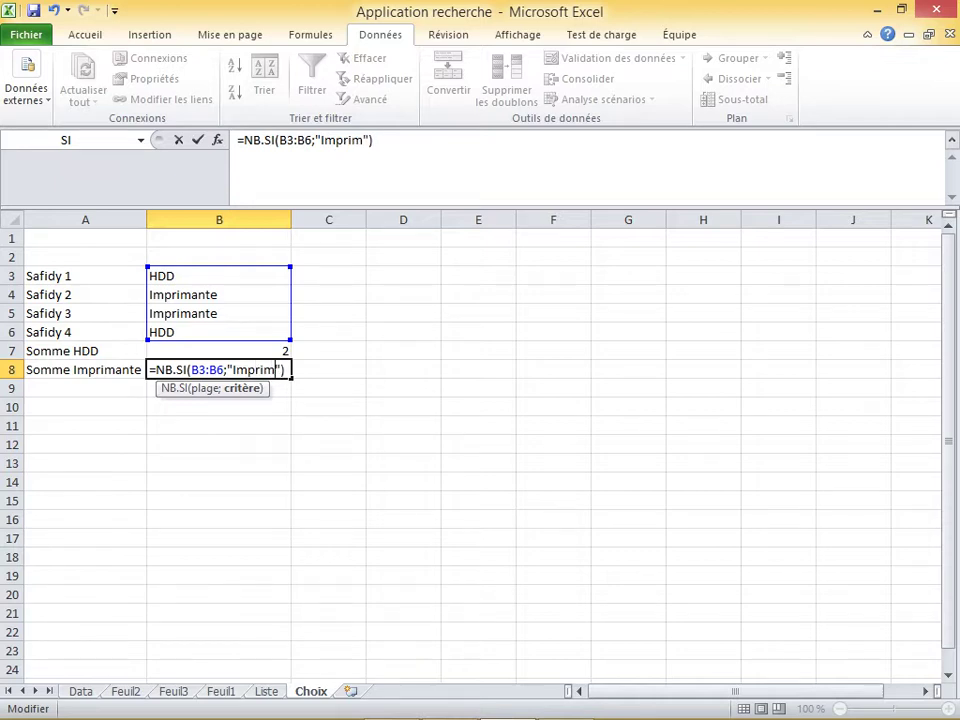
pyautogui.press('BackSpace')
pyautogui.write('nte')
pyautogui.press('Right')
pyautogui.press('Right')
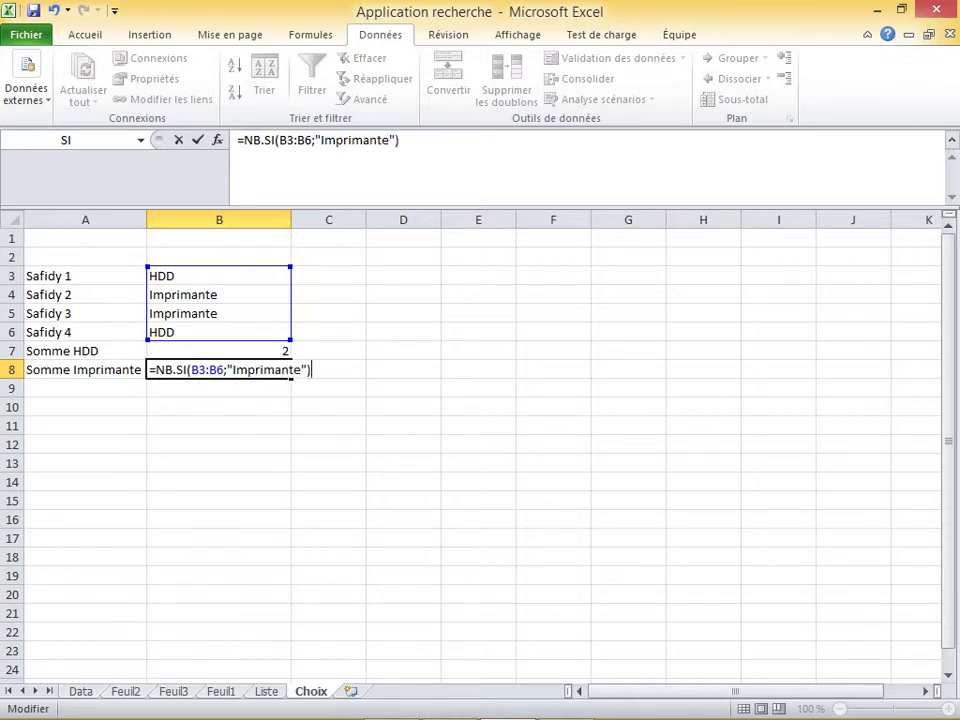
pyautogui.press('Return')
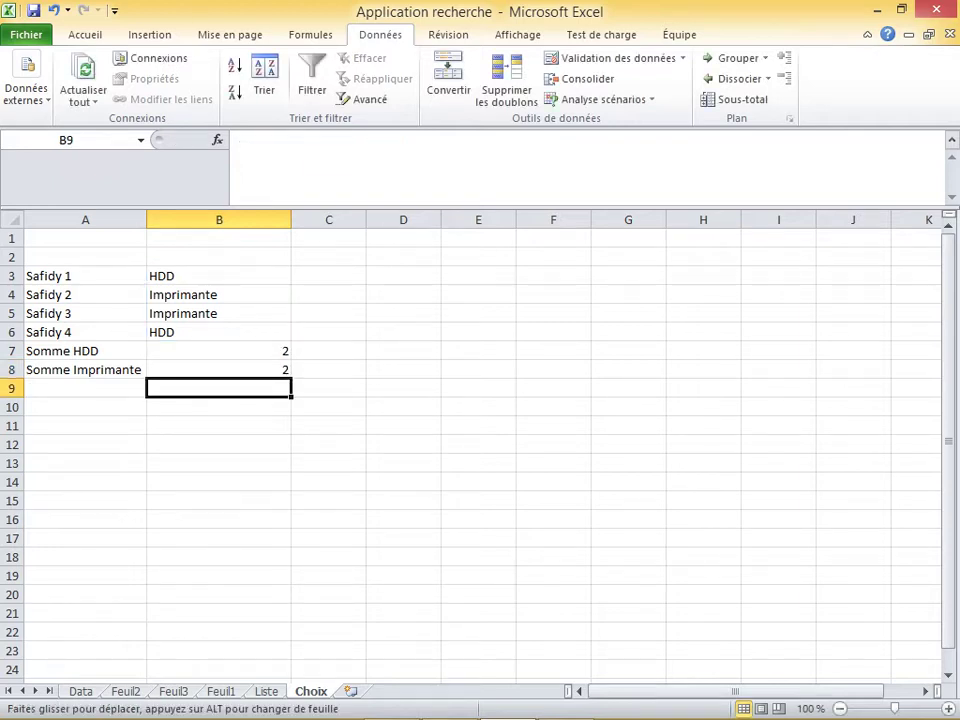
# Change the Safidy 3 choice in cell B5 to HDD using its list of items, and select the Somme HDD formula cell B7
pyautogui.click(219, 370)
pyautogui.click(219, 314)
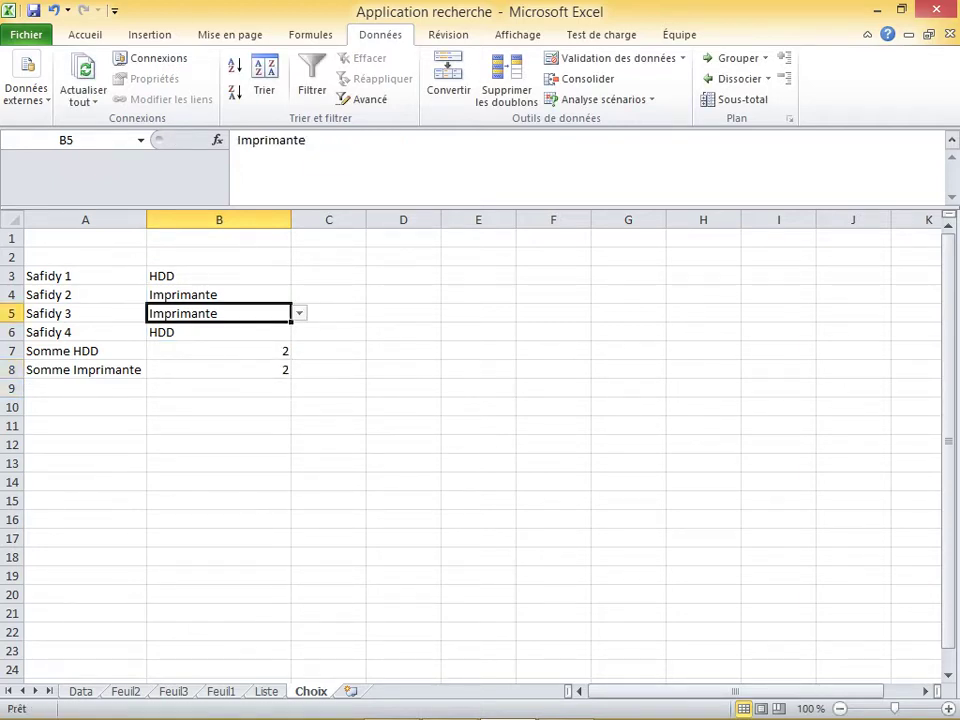
pyautogui.hotkey('alt', 'Down')
pyautogui.press('Up')
pyautogui.press('Up')
pyautogui.press('Down')
pyautogui.press('Down')
pyautogui.press('Down')
pyautogui.press('Down')
pyautogui.press('Return')
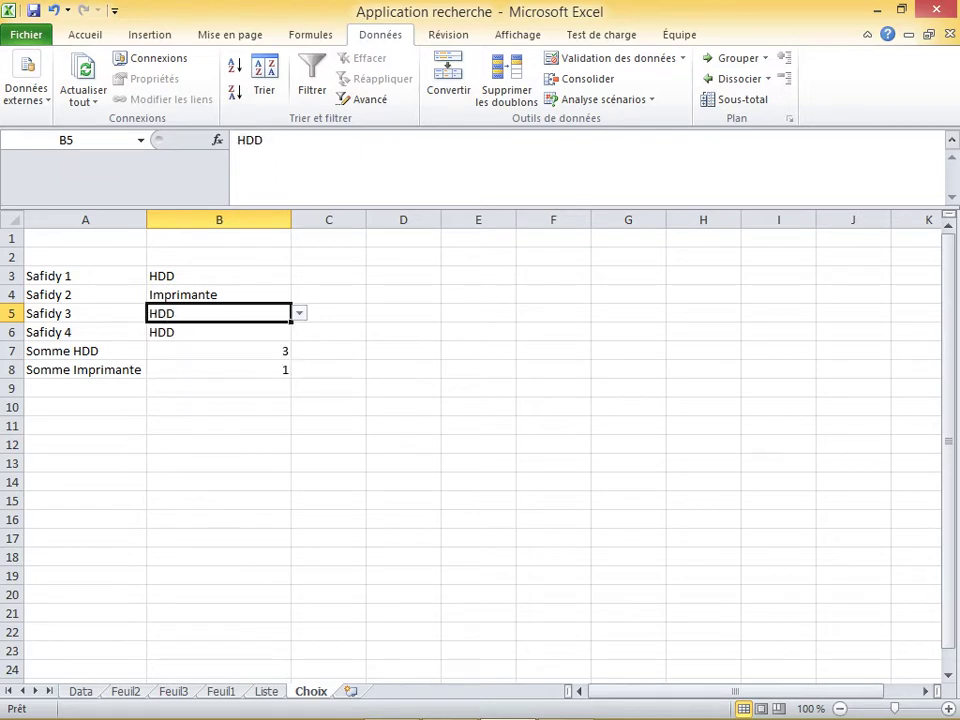
pyautogui.click(219, 351)
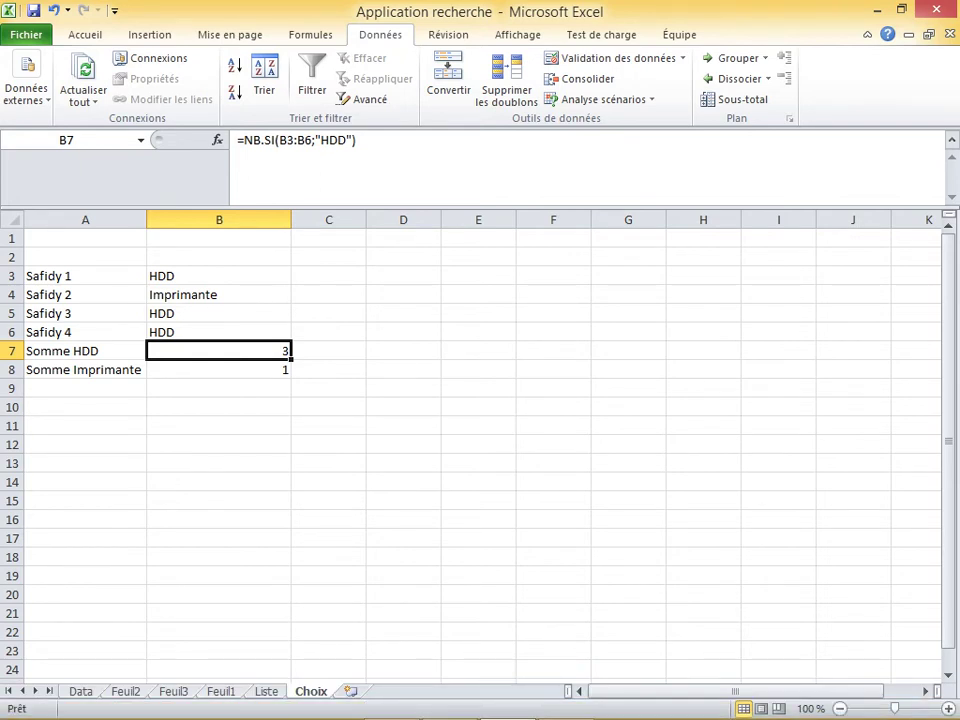
pyautogui.click(566, 699)
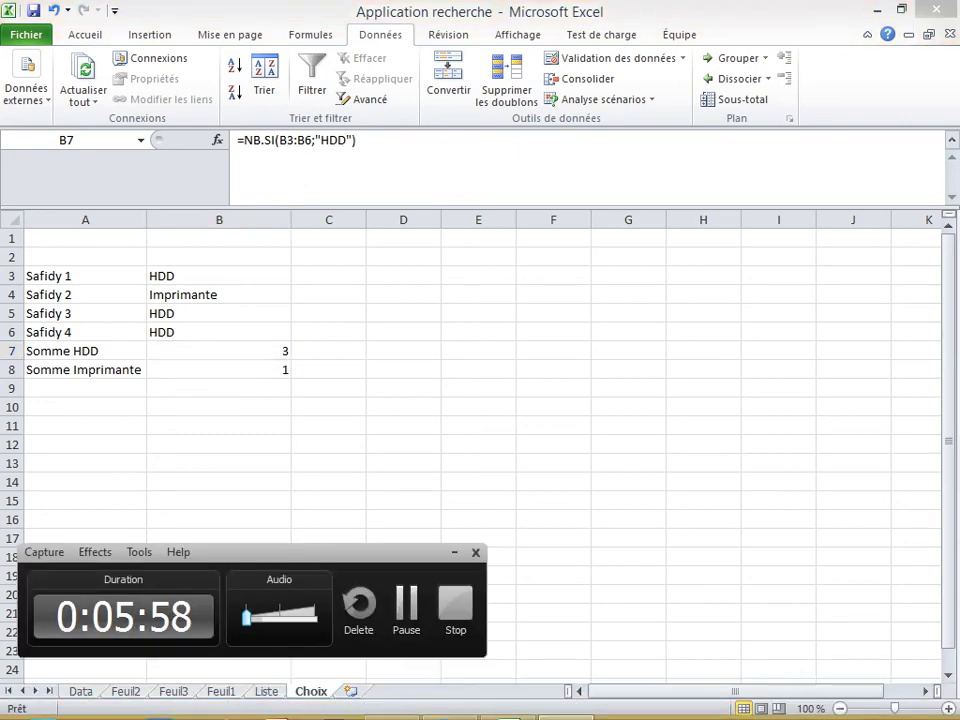